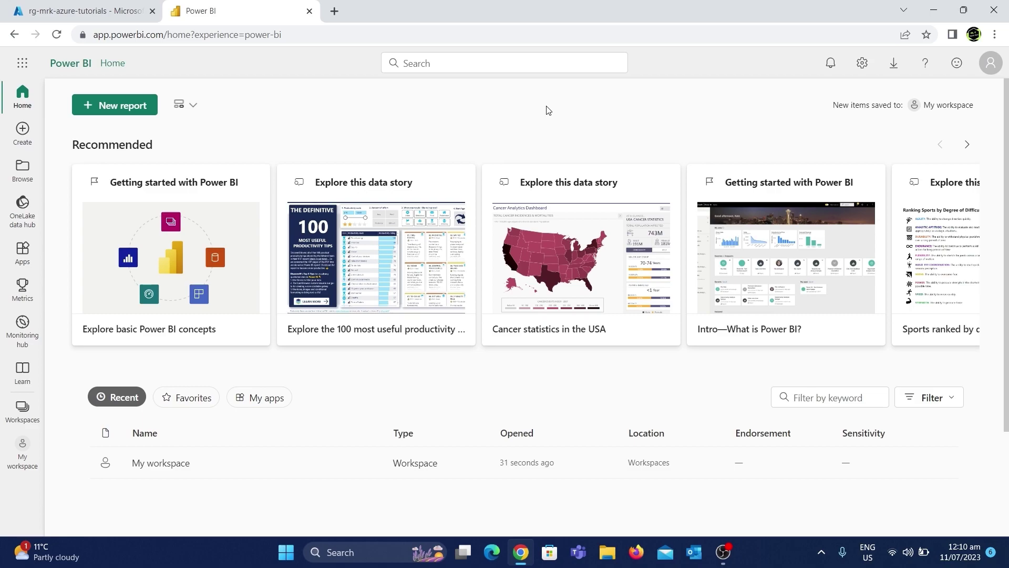
Check the signed-in account's license type and review the license modes offered in My workspace's settings
click(998, 64)
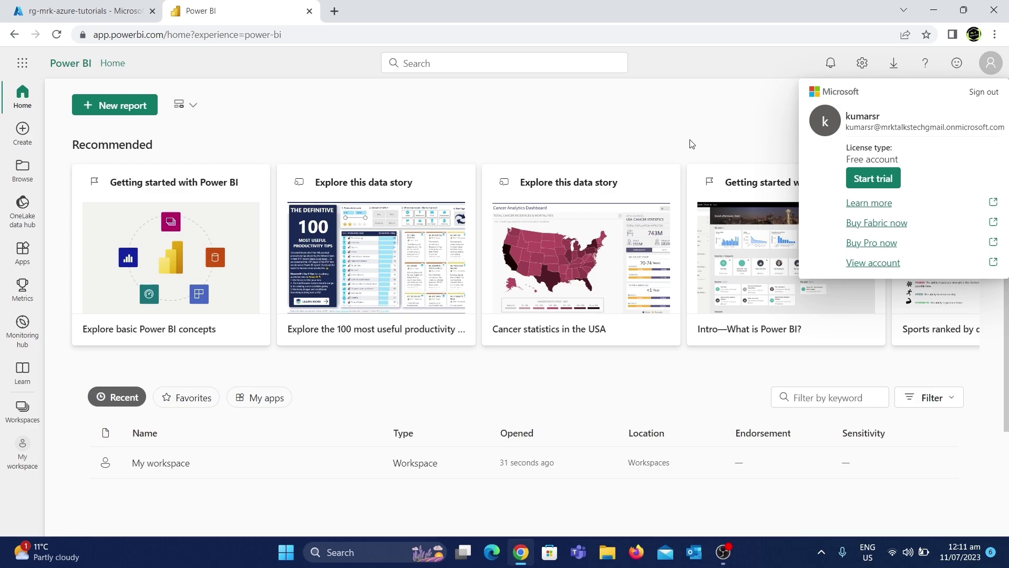
click(992, 63)
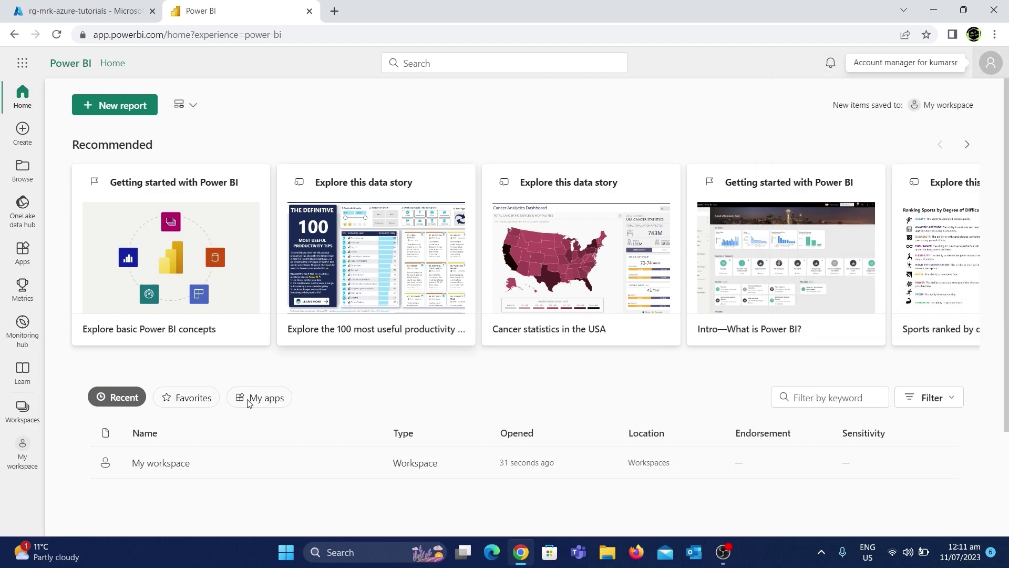
click(19, 418)
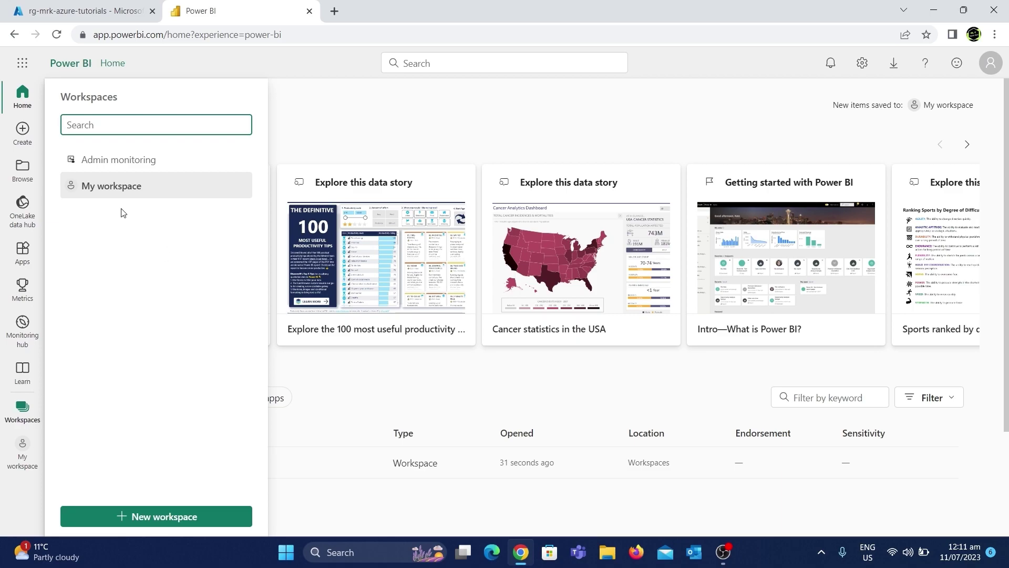
click(239, 187)
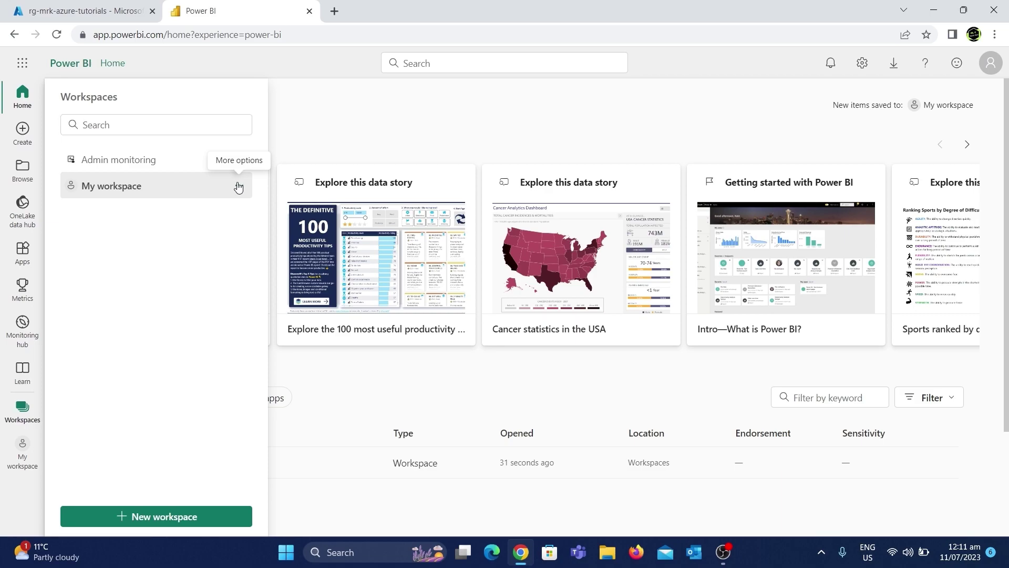
click(284, 210)
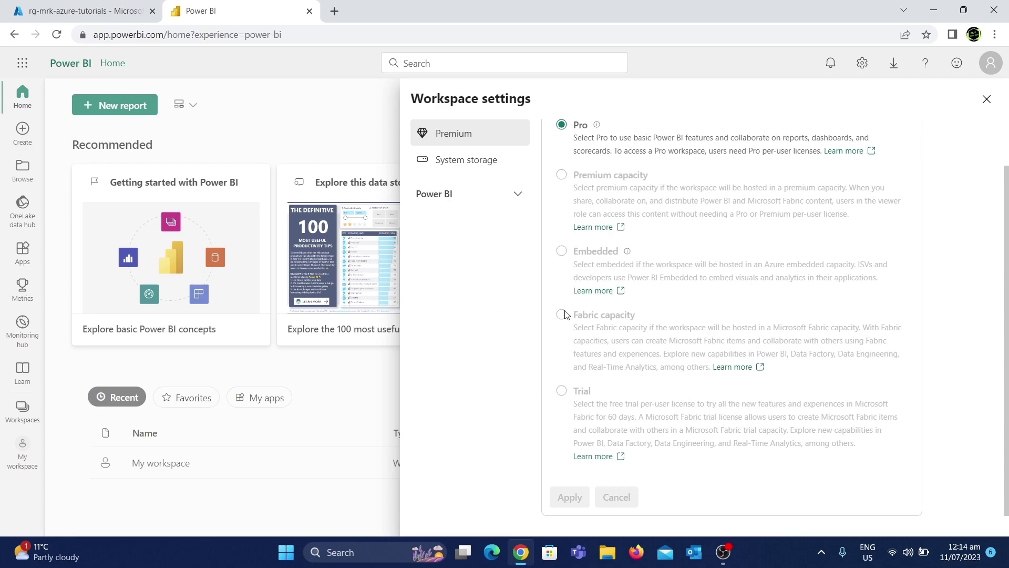
click(986, 100)
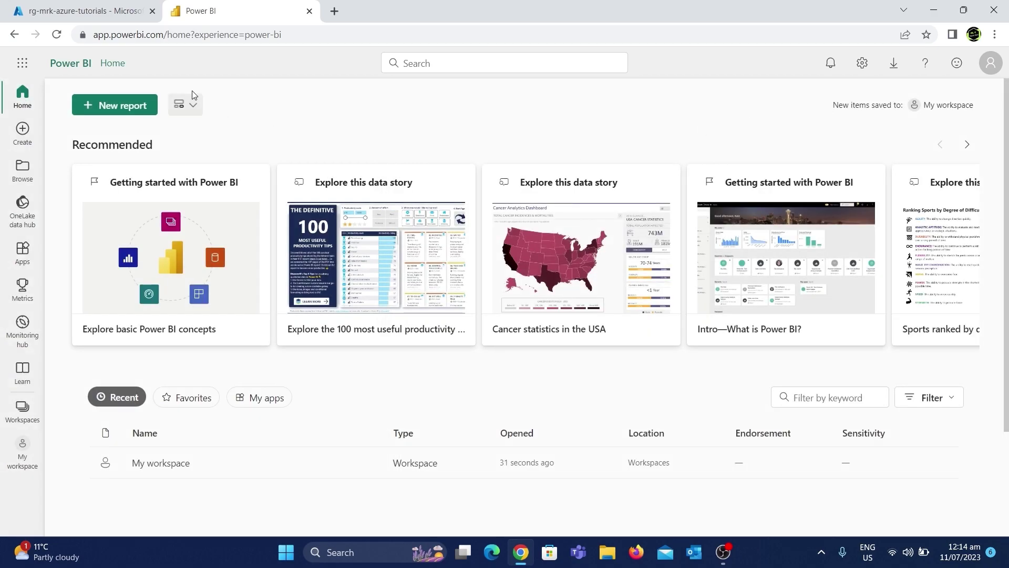
Switch to the Azure portal, find Microsoft Fabric (preview) in the Marketplace from resource group rg-mrk-azure-tutorials, and start creating a Fabric capacity
click(96, 15)
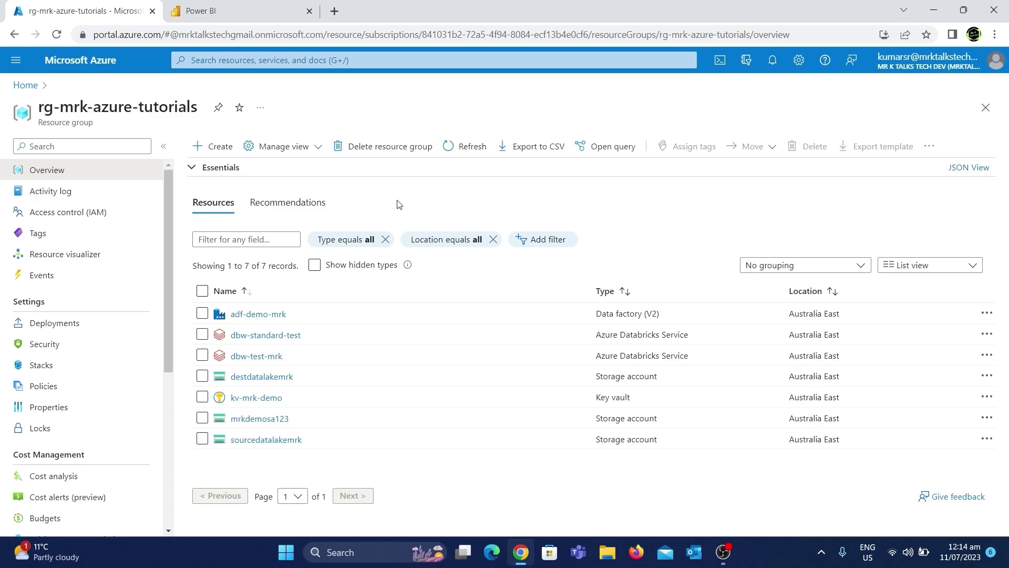
click(206, 150)
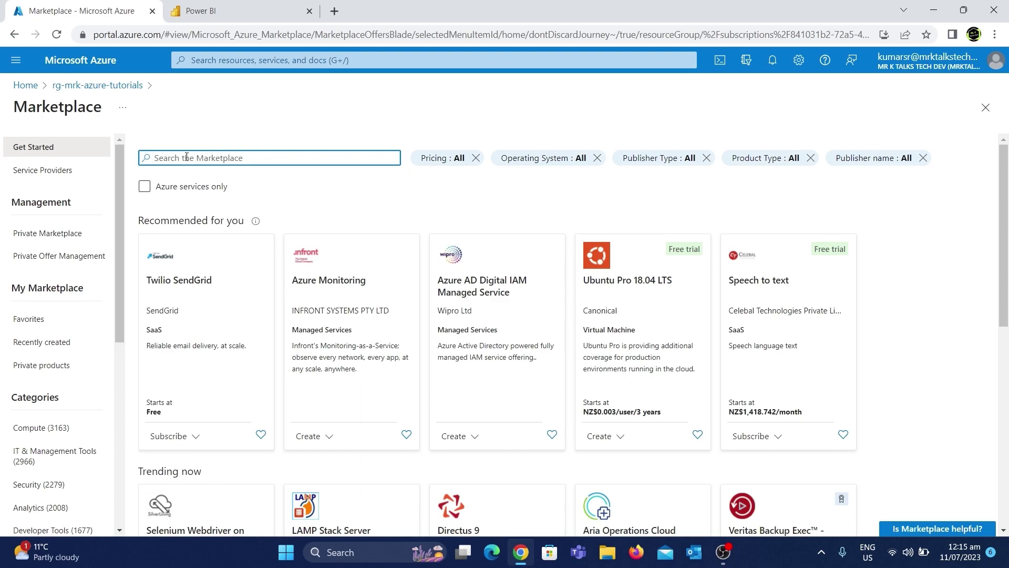
text(microsoft fa)
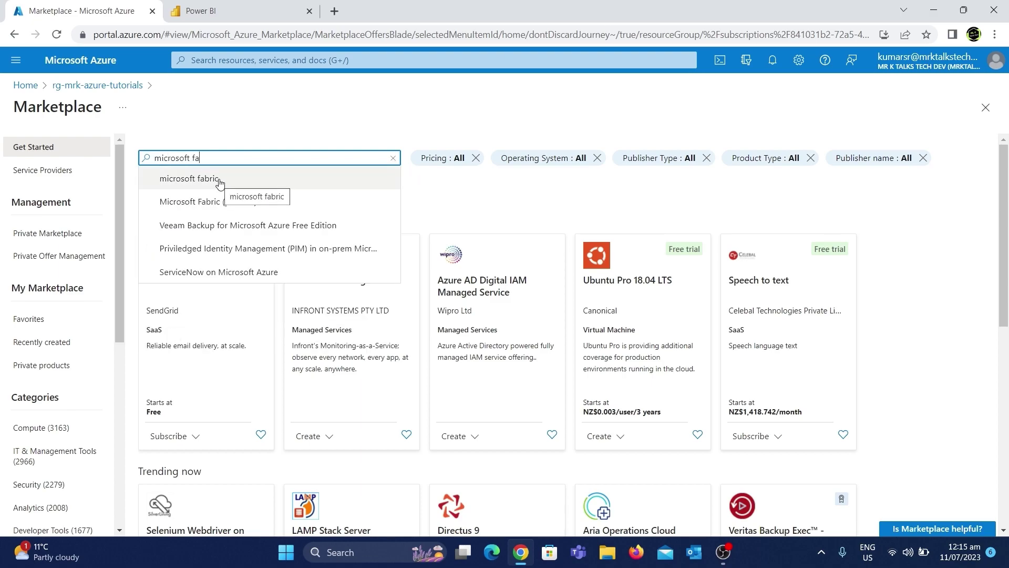
click(219, 180)
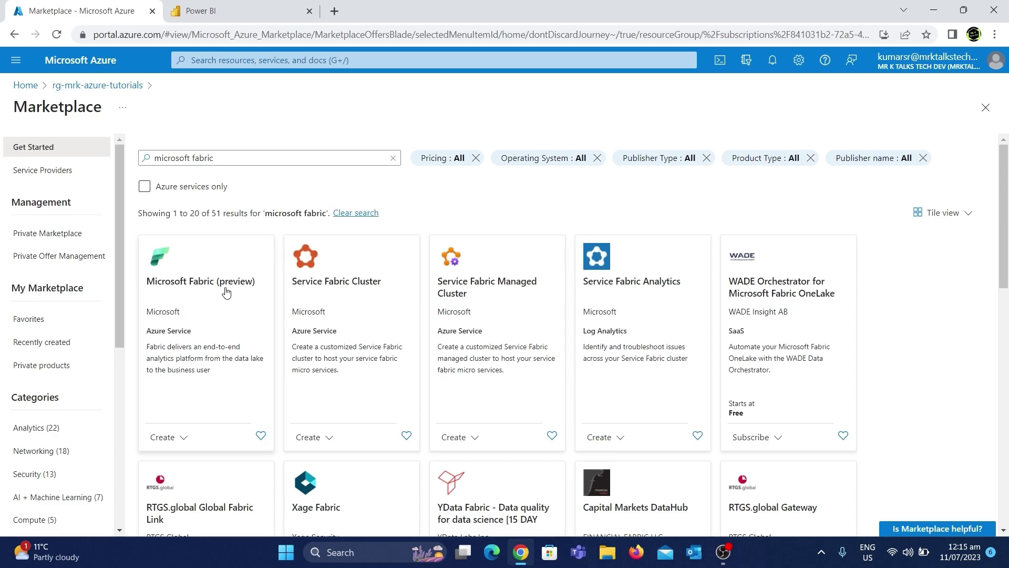
click(215, 272)
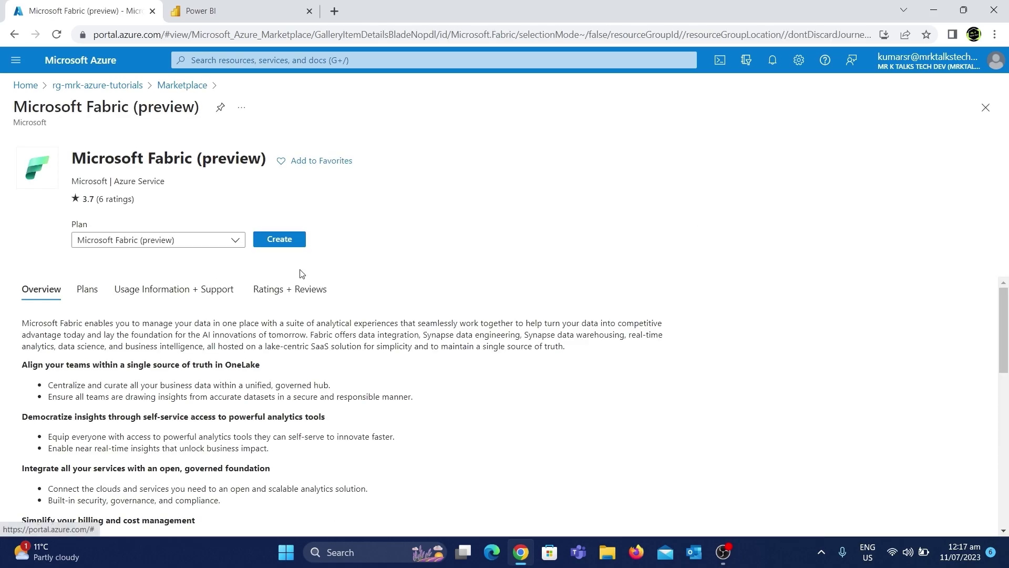
click(284, 240)
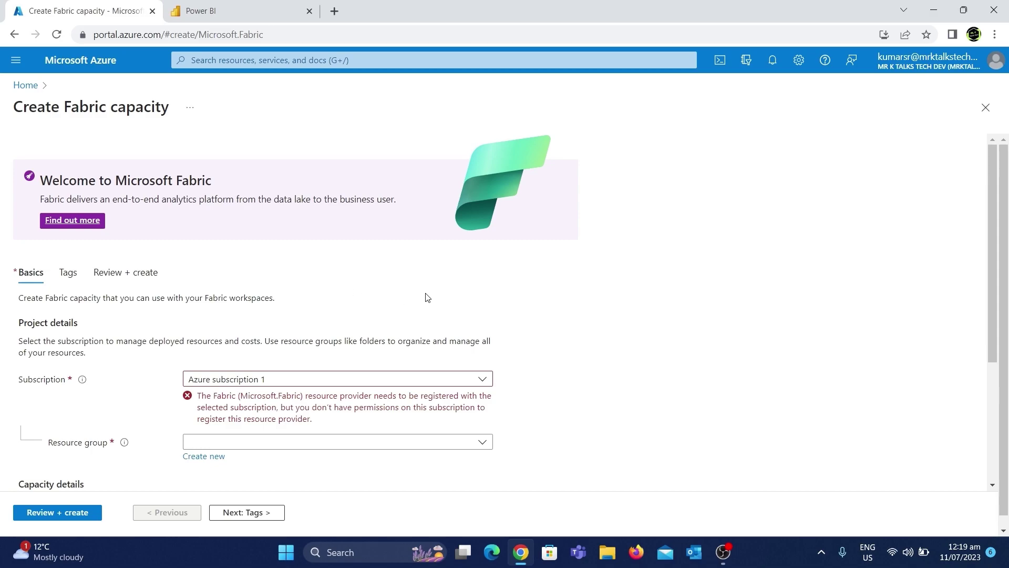
scroll(568, 341, down, 1)
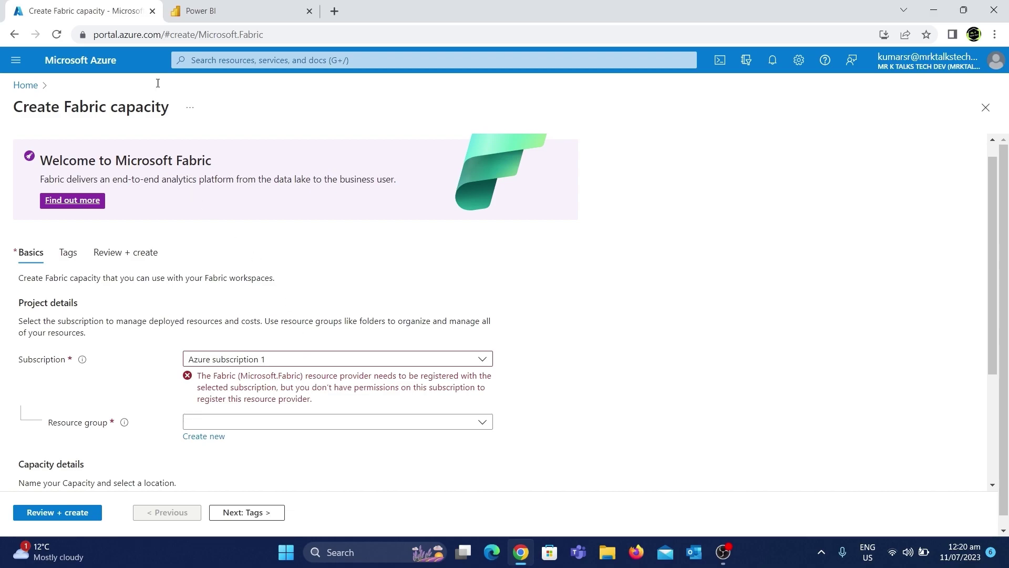
Duplicate the Azure portal page and sign in there with the other listed Microsoft account
right_click(87, 12)
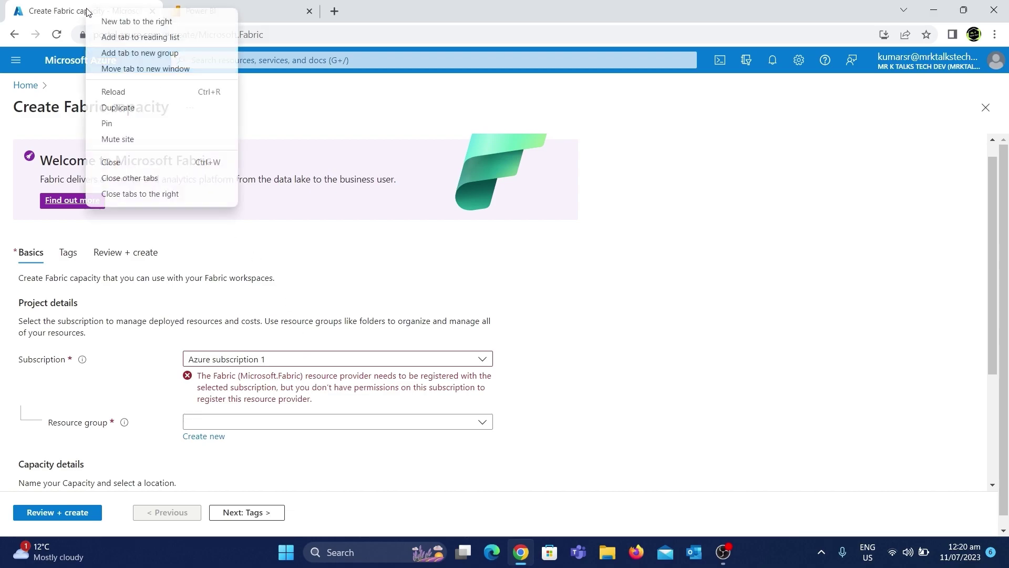
click(131, 108)
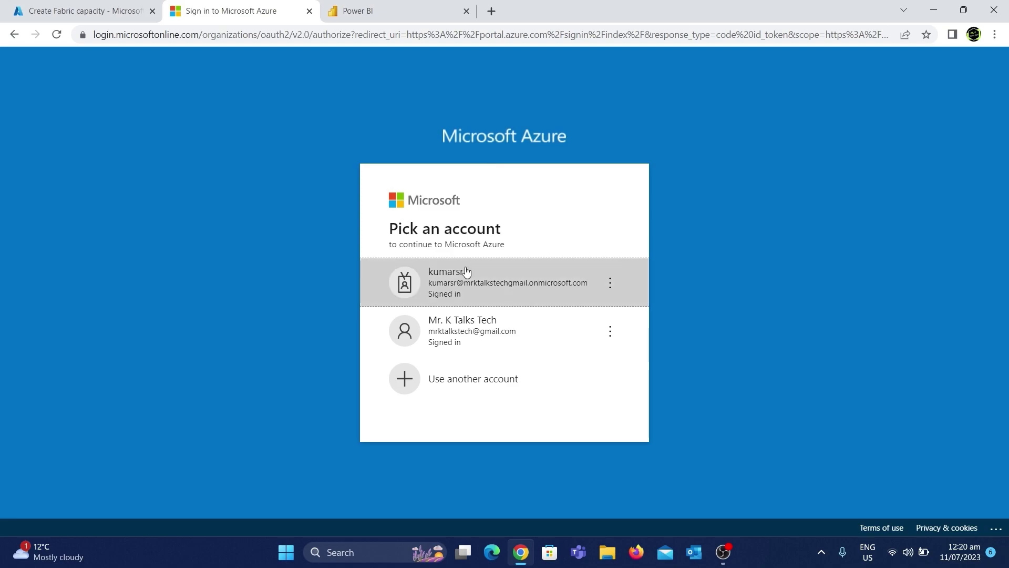
click(468, 331)
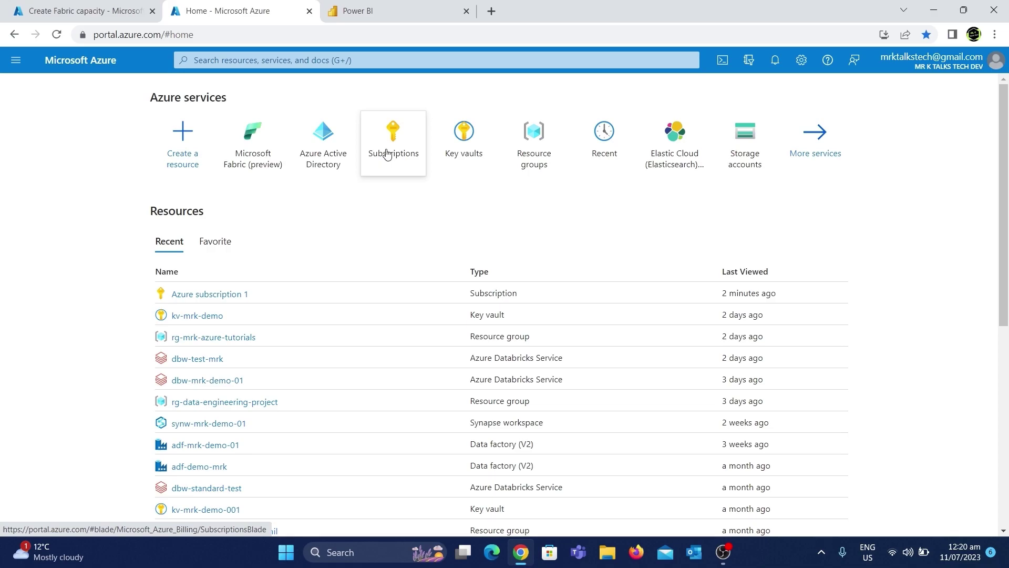
Open the resource providers of Azure subscription 1
click(387, 152)
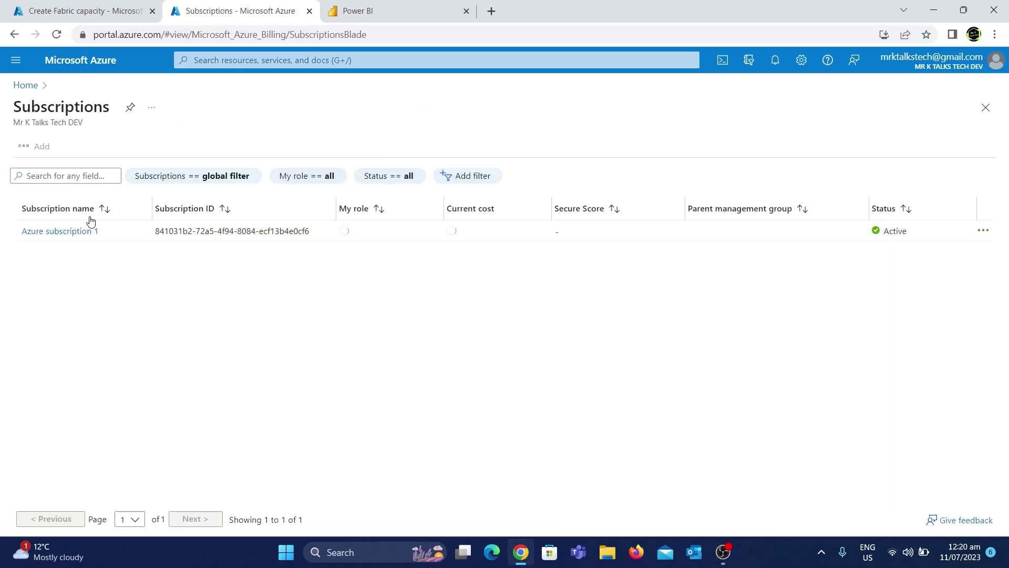
click(68, 231)
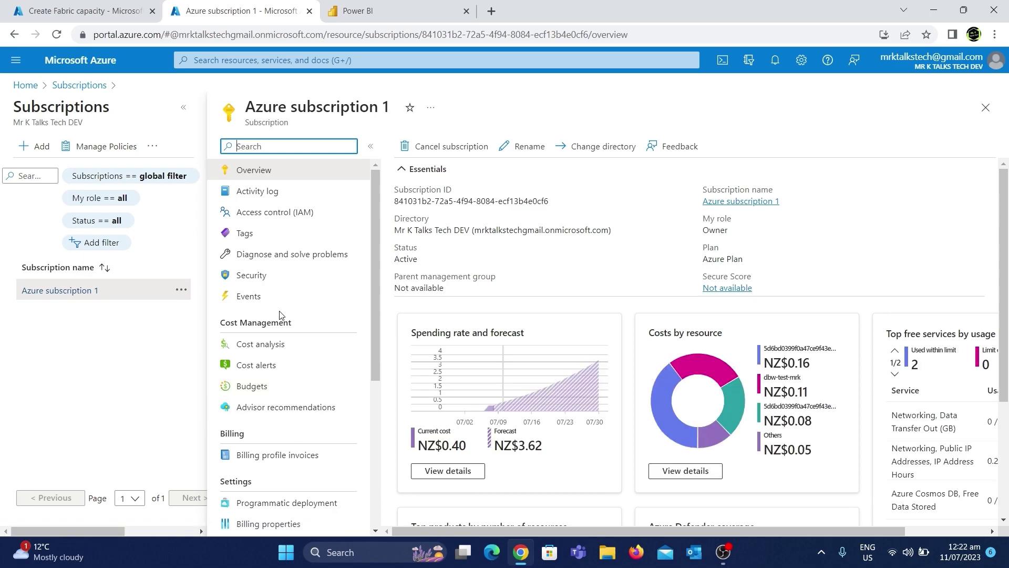
scroll(280, 315, down, 5)
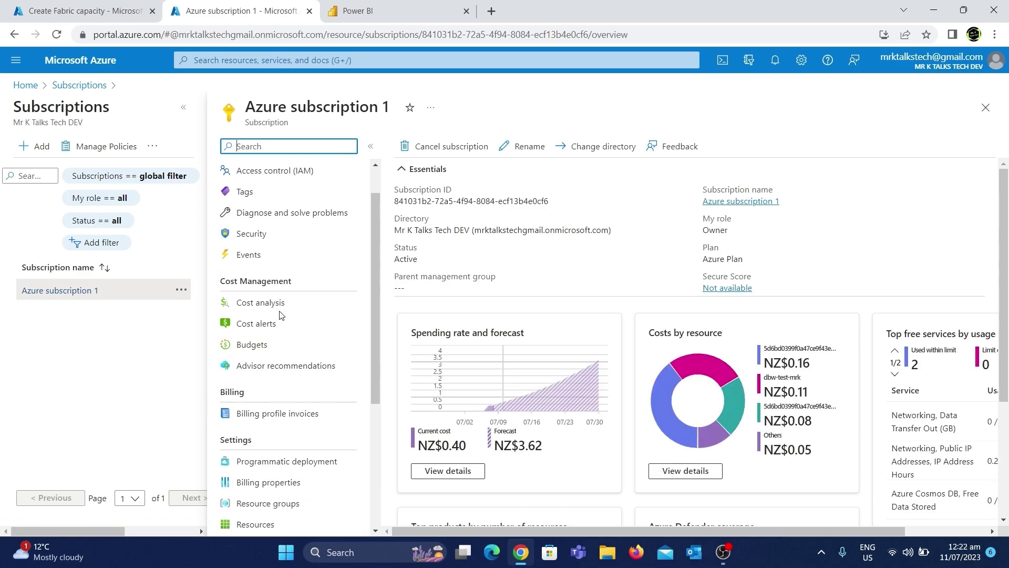
scroll(280, 315, down, 1)
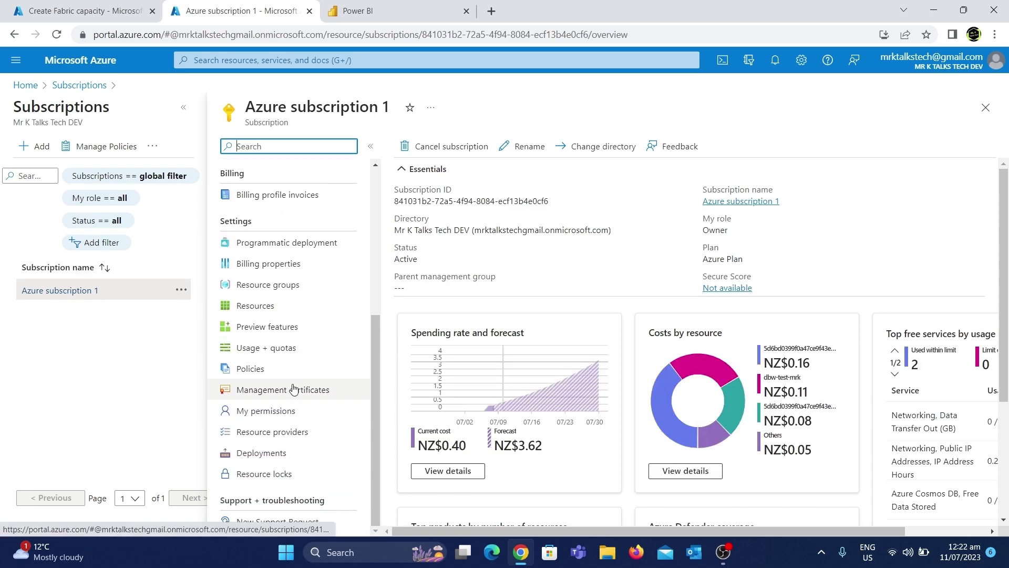
click(275, 432)
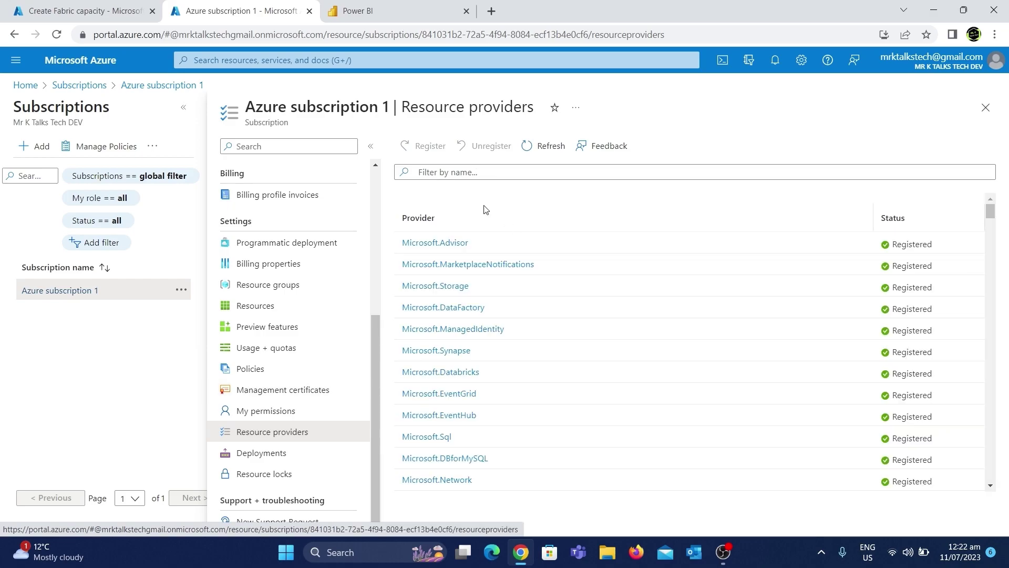
Filter the resource providers by "fabr" and register Microsoft.Fabric for the subscription
click(474, 173)
text(fabr)
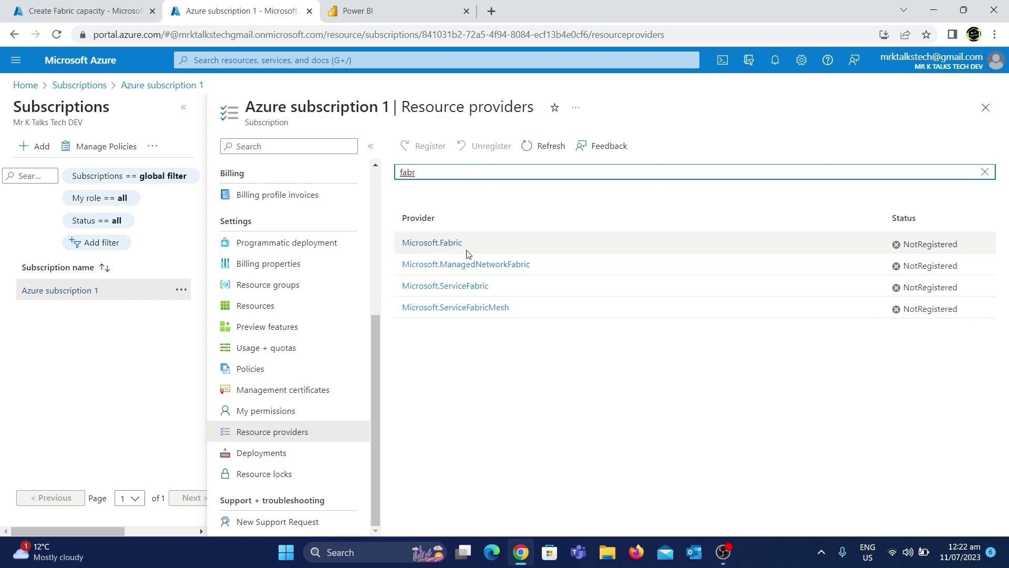
click(514, 248)
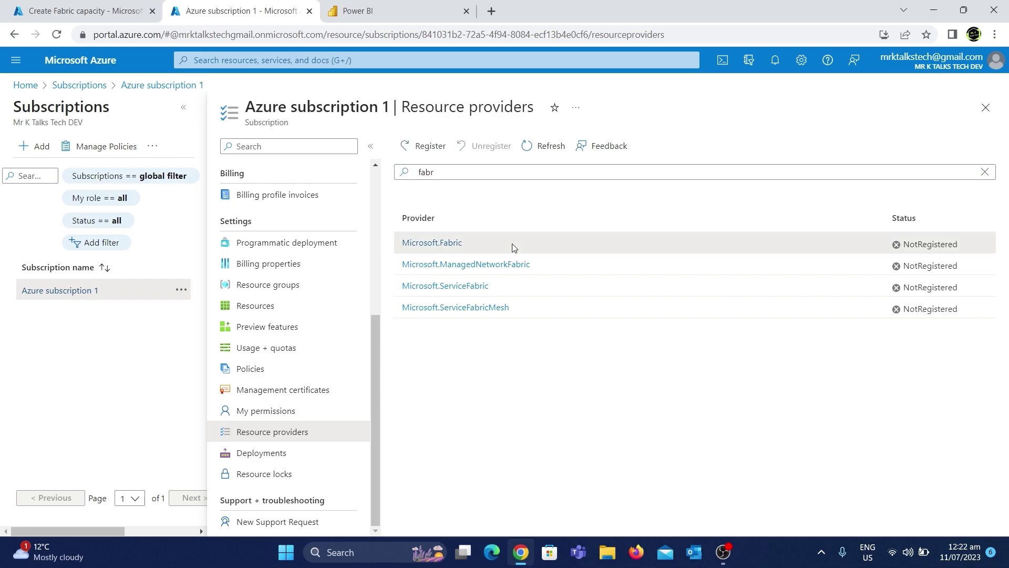
click(419, 148)
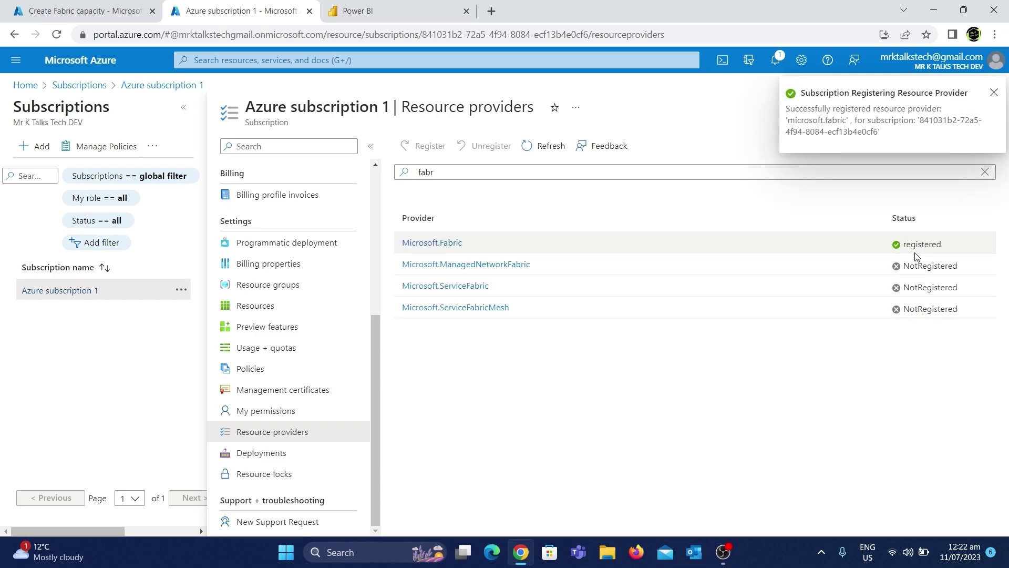
Return to the Create Fabric capacity form, reload it, and select rg-mrk-azure-tutorials as the resource group
click(118, 5)
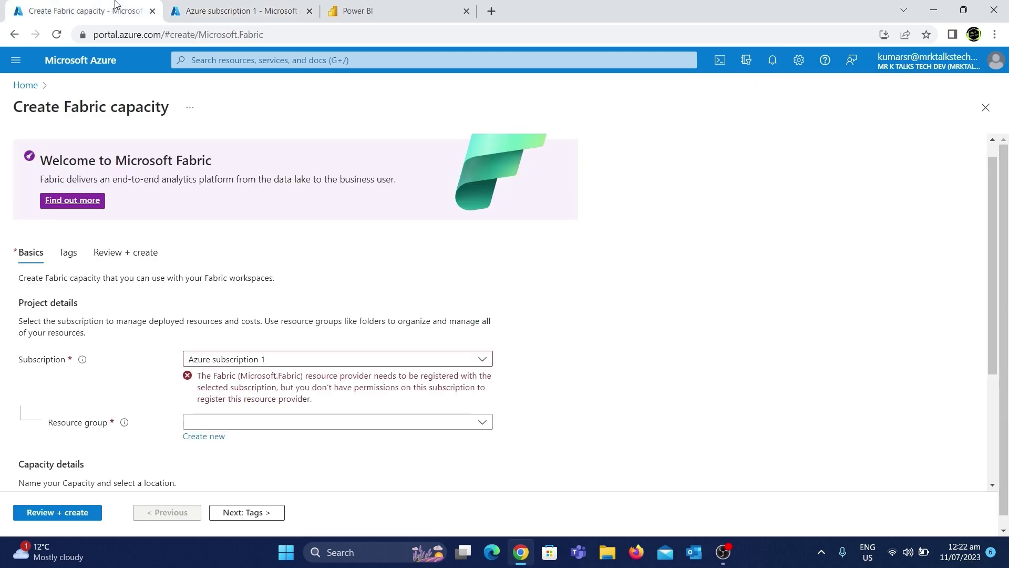
click(61, 38)
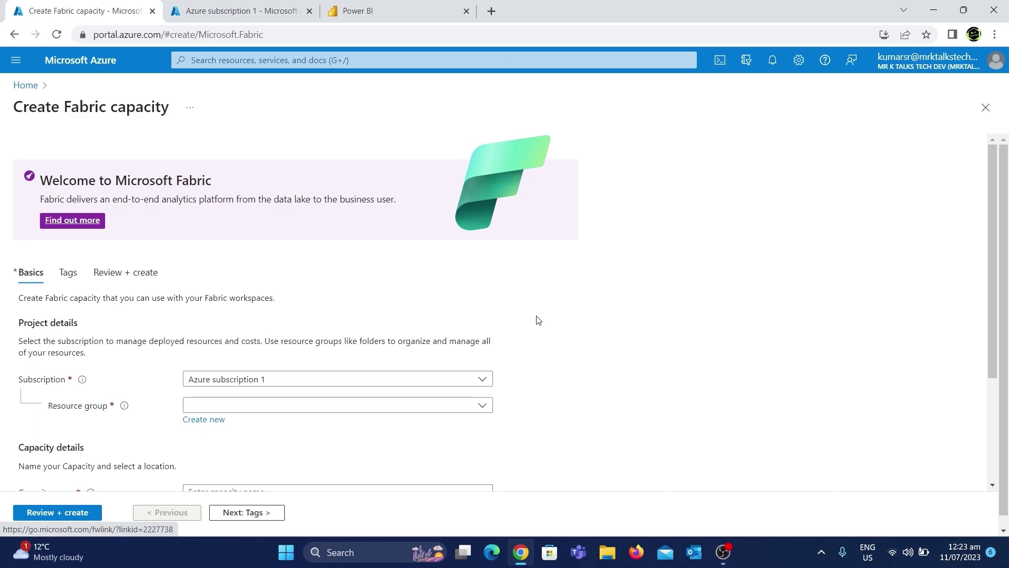
scroll(538, 320, down, 2)
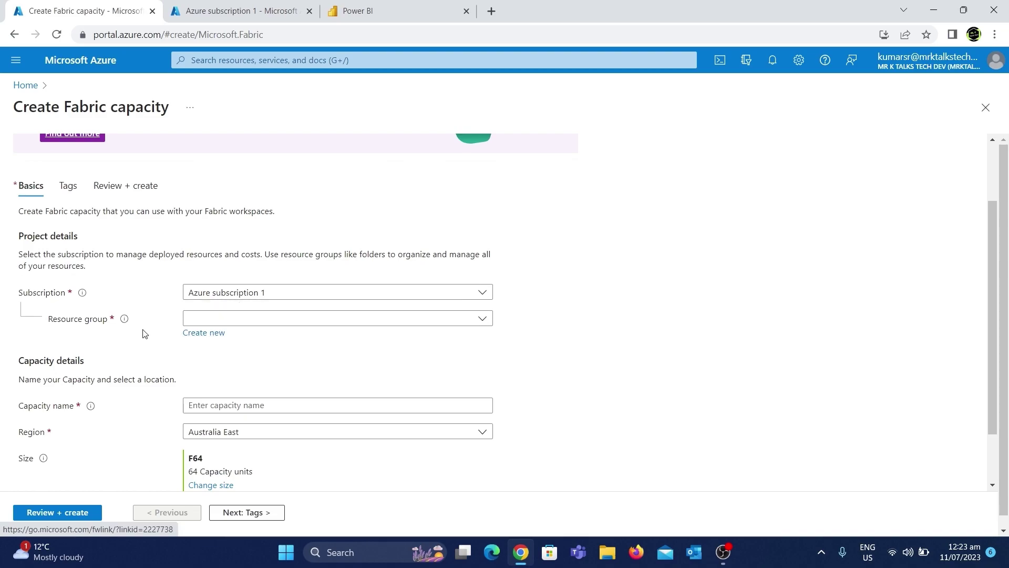
click(263, 317)
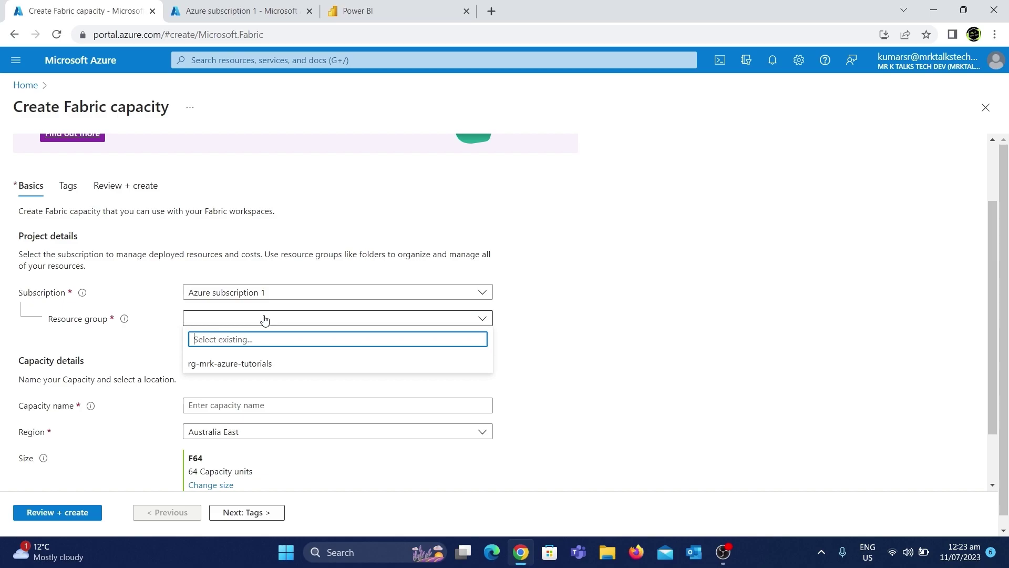
click(233, 363)
Enter fabric-test as the capacity name and correct it to fabrictest
scroll(281, 369, down, 2)
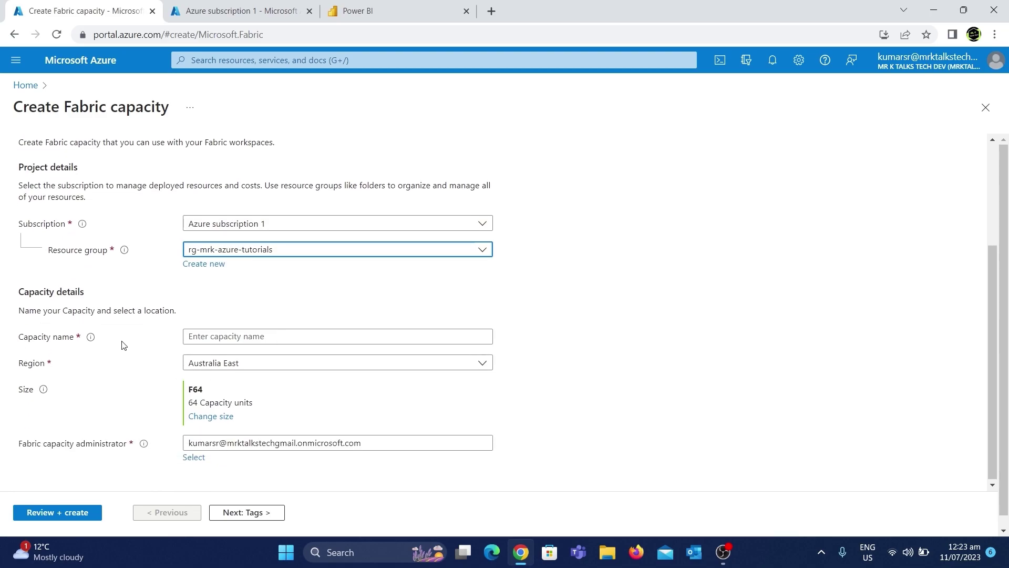
click(208, 333)
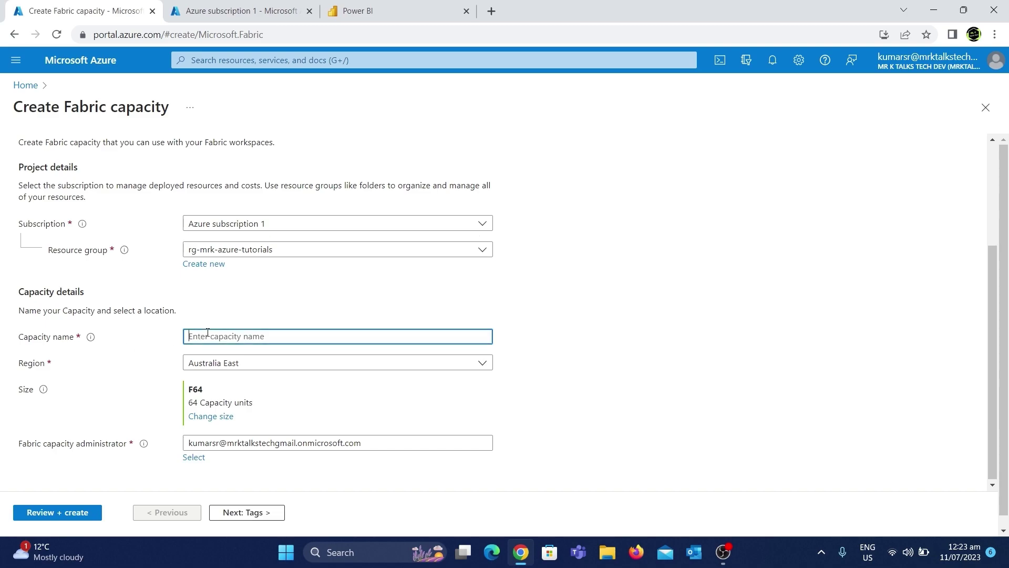
text(fabric-test)
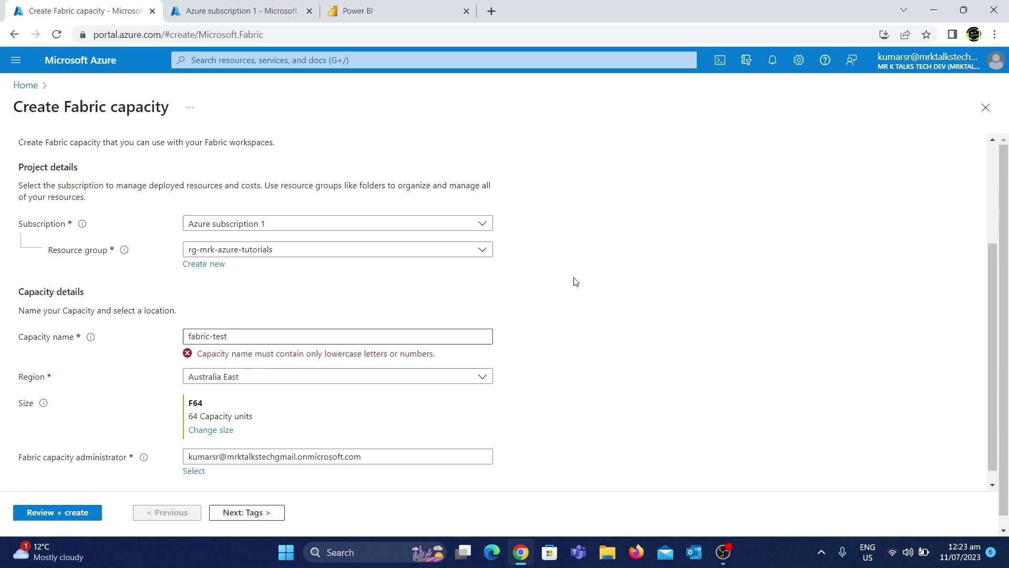
click(214, 337)
key(BackSpace)
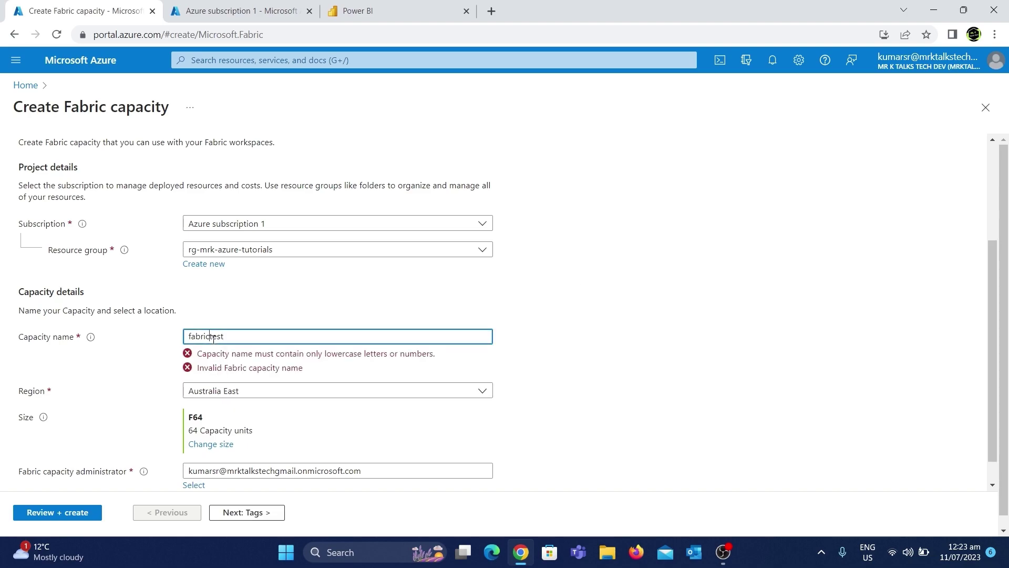
click(503, 282)
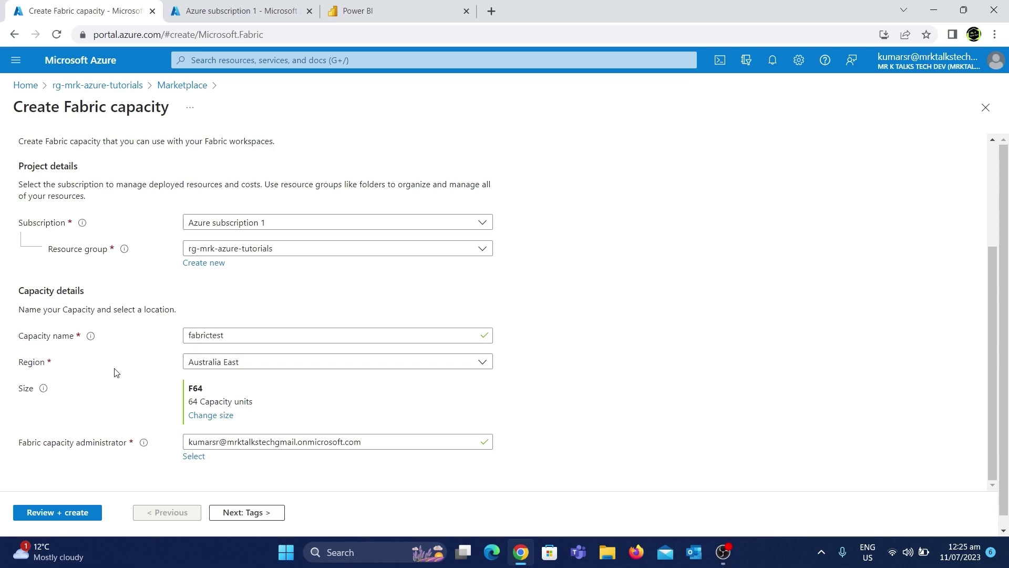
Look through the regions available for the new Fabric capacity
click(259, 362)
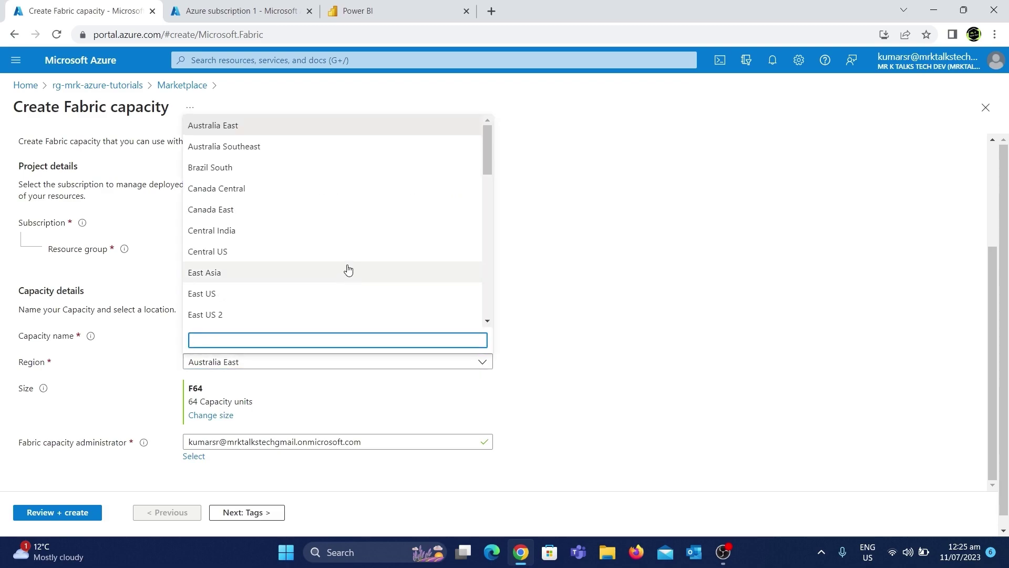
scroll(348, 270, down, 4)
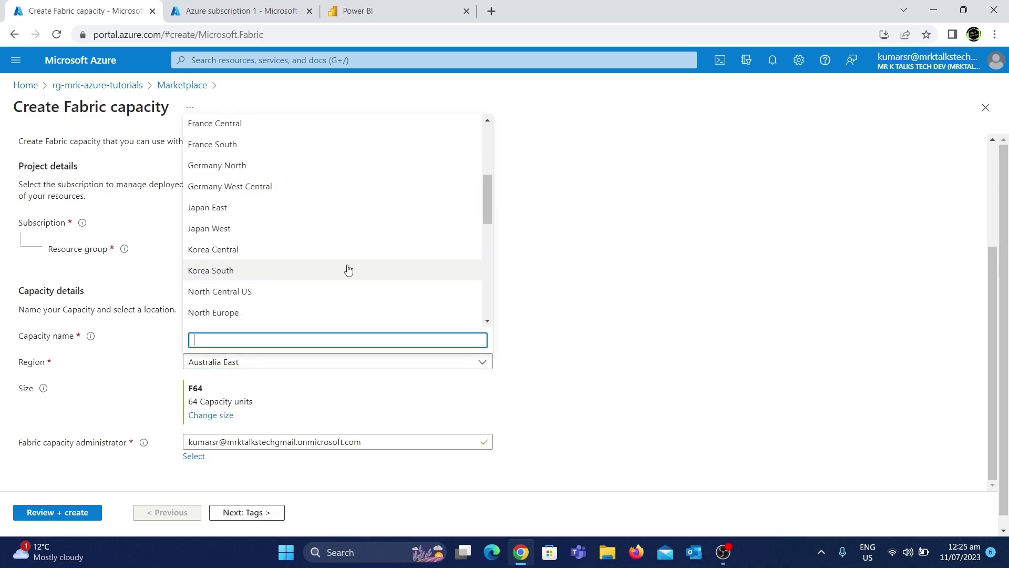
click(591, 327)
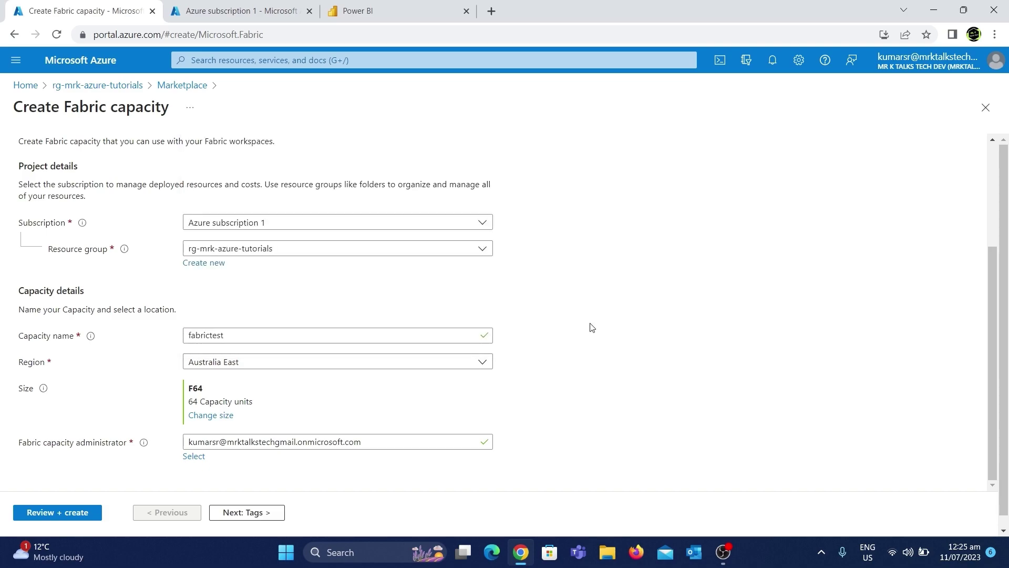
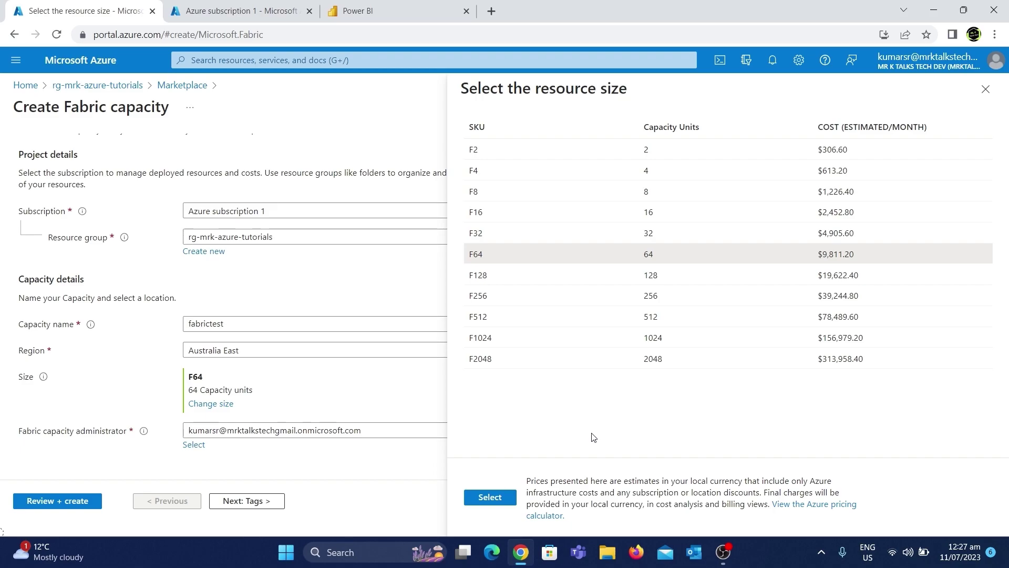
Set the Fabric capacity size to F2 with 2 capacity units and check the basic settings
click(539, 155)
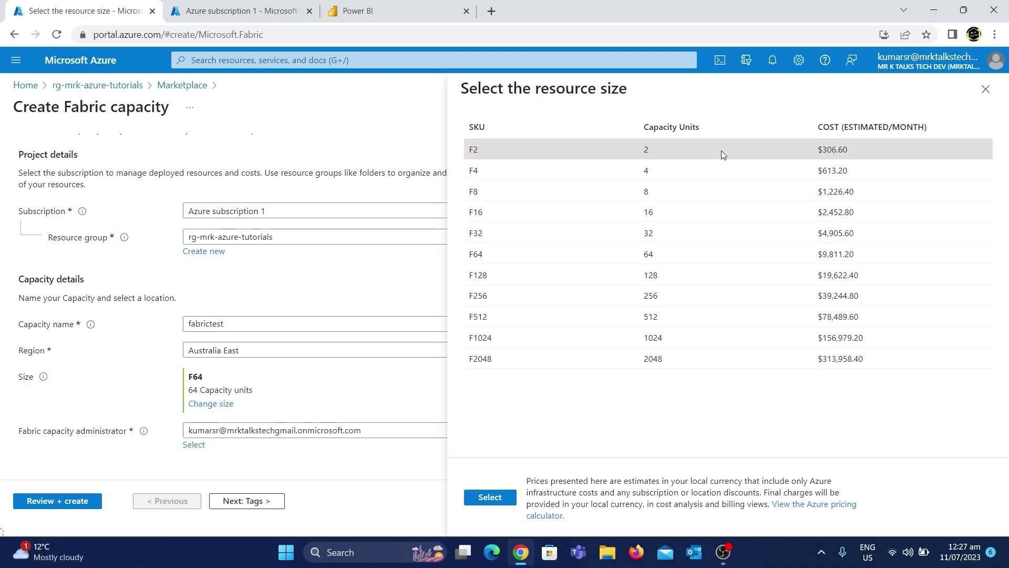
click(489, 501)
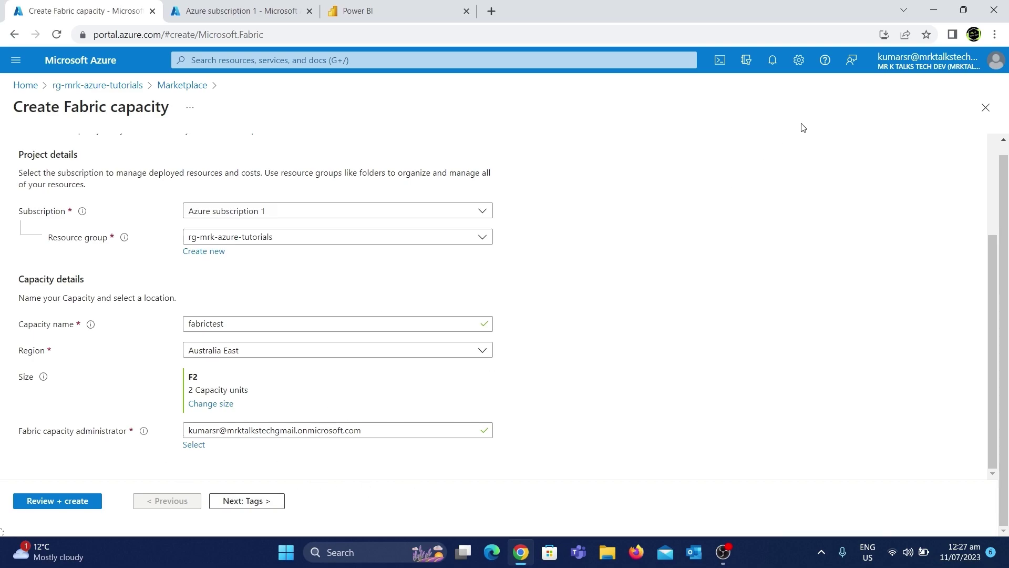
mouse_move(922, 54)
scroll(708, 205, up, 2)
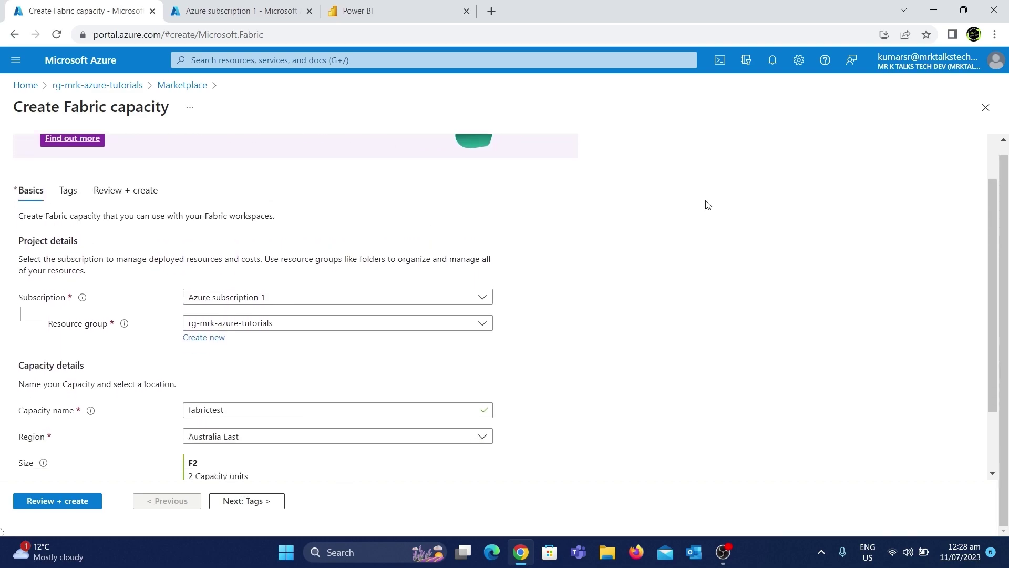
scroll(707, 205, down, 2)
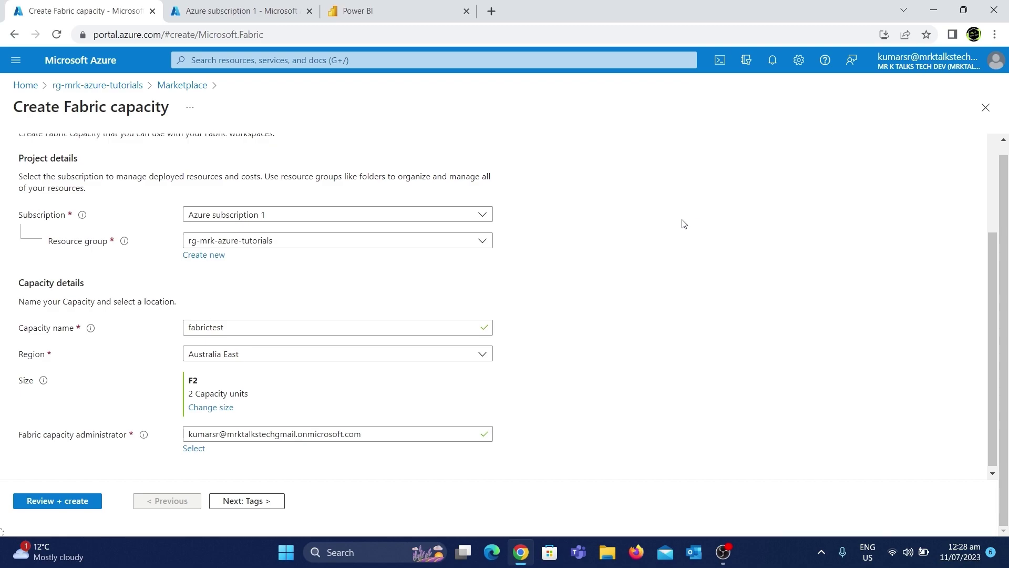
Create the fabrictest capacity without tags after reviewing its settings, and open the deployed resource
click(245, 508)
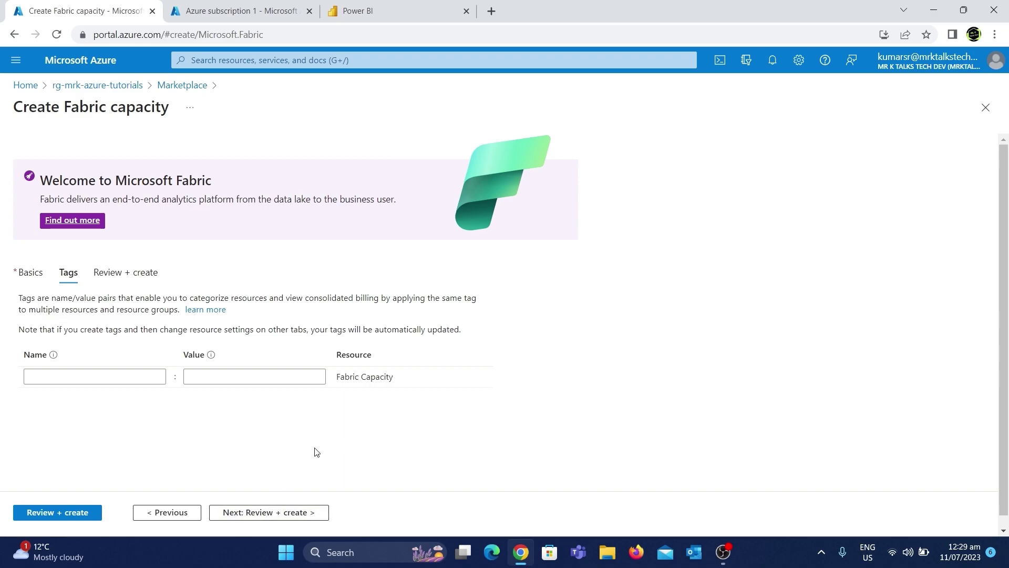
click(269, 521)
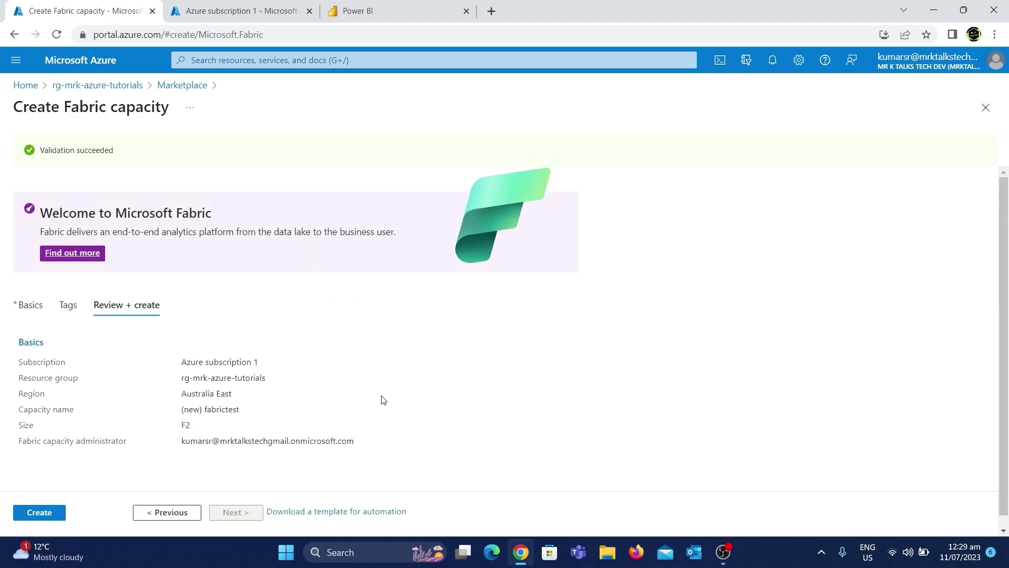
scroll(391, 389, down, 1)
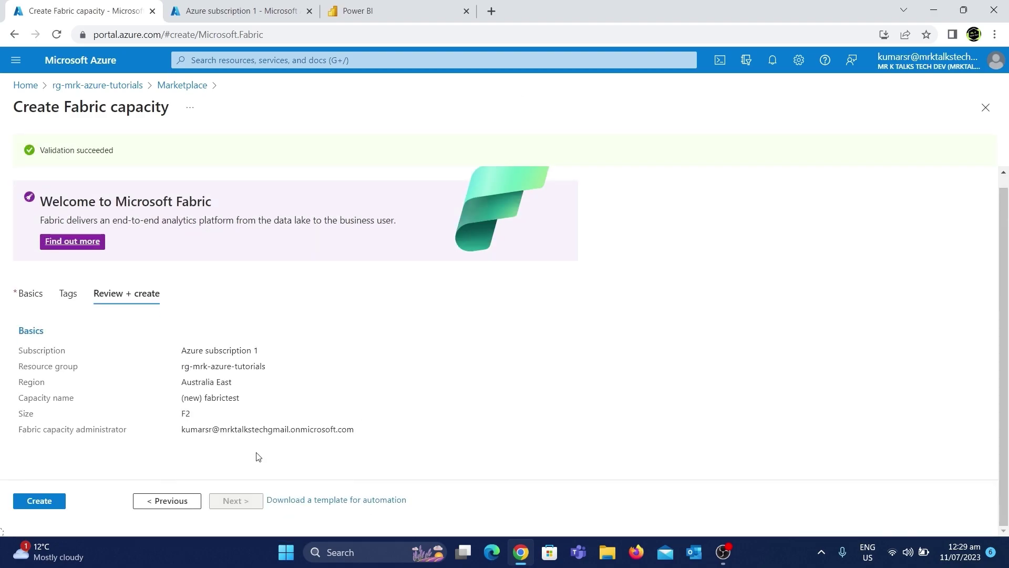
click(53, 505)
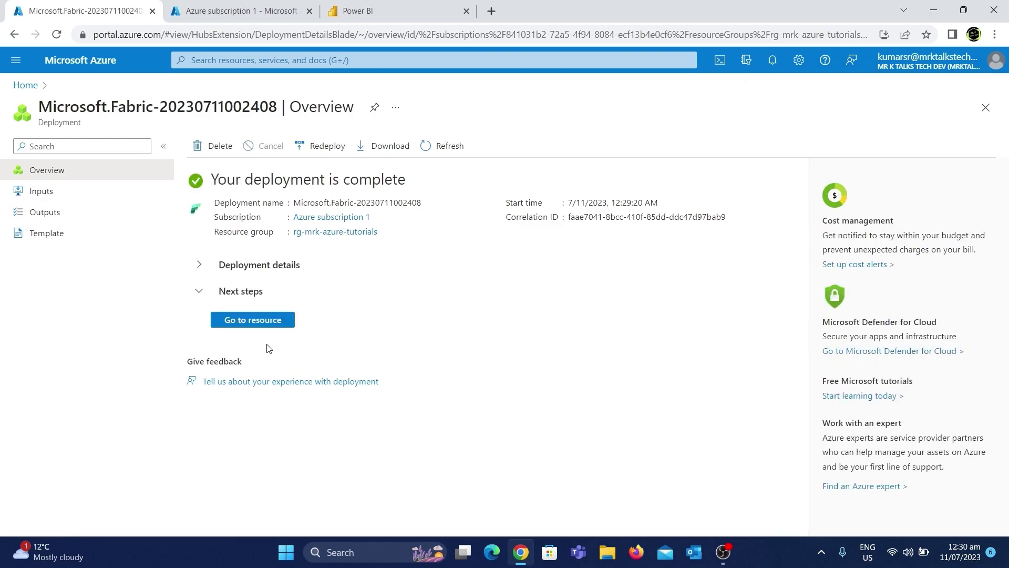
click(242, 321)
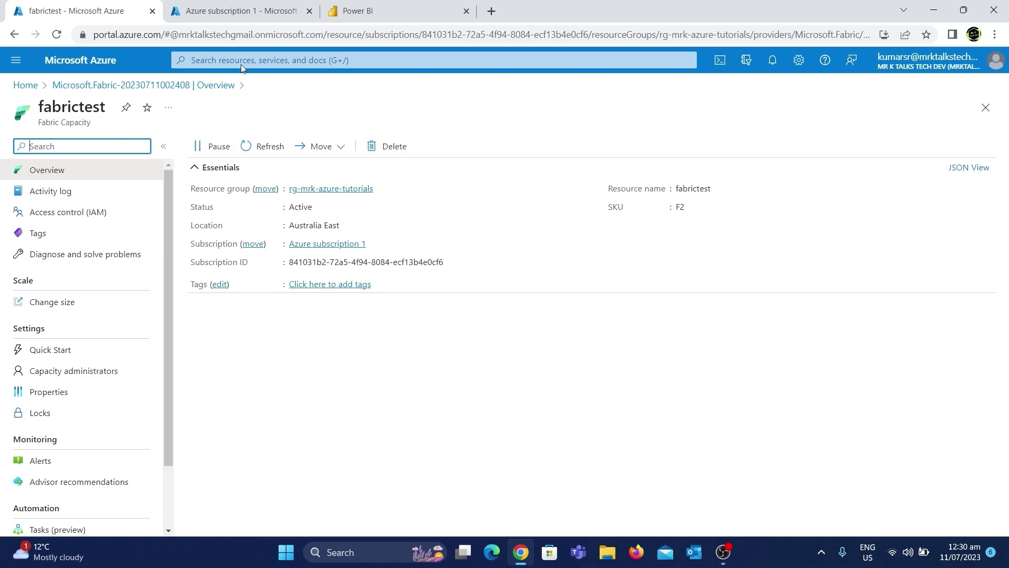
Switch to Power BI and view the license modes in the settings of My workspace
click(379, 4)
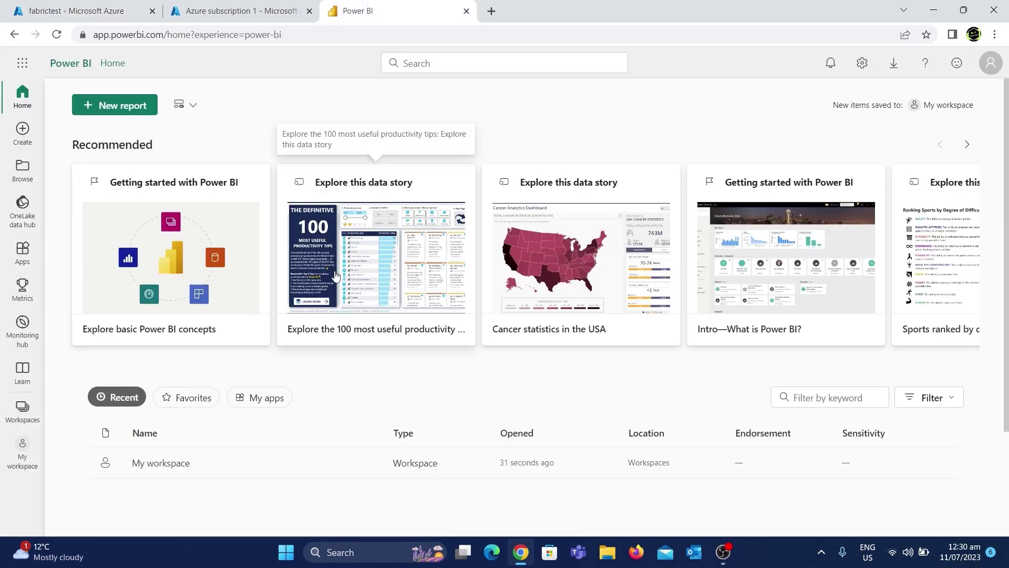
click(22, 408)
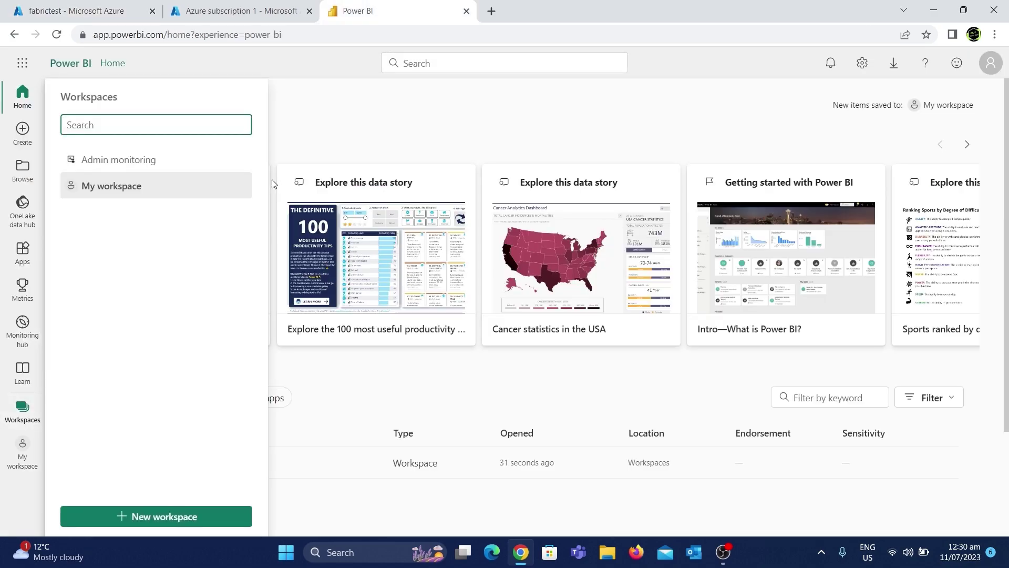
click(240, 189)
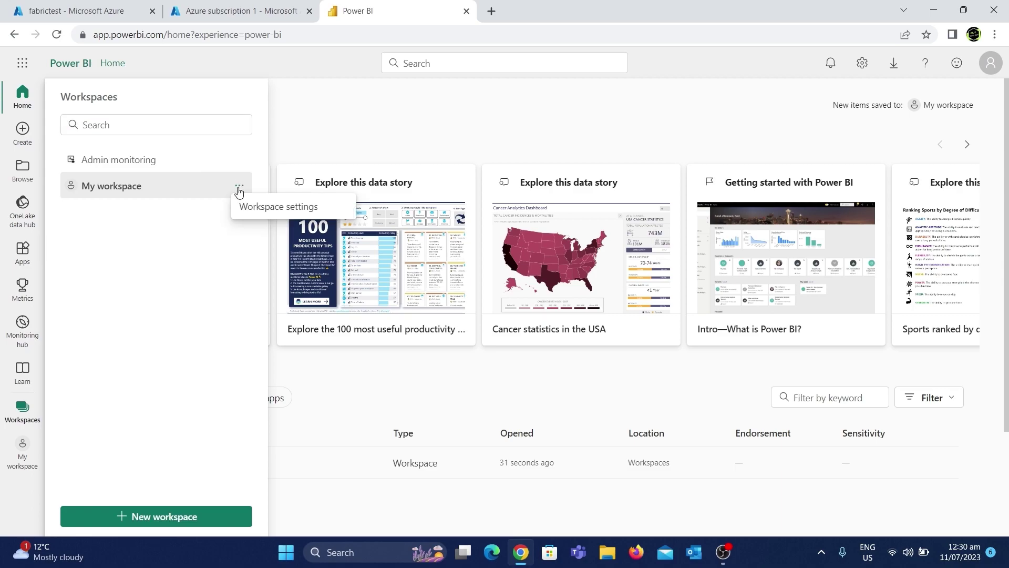
click(284, 207)
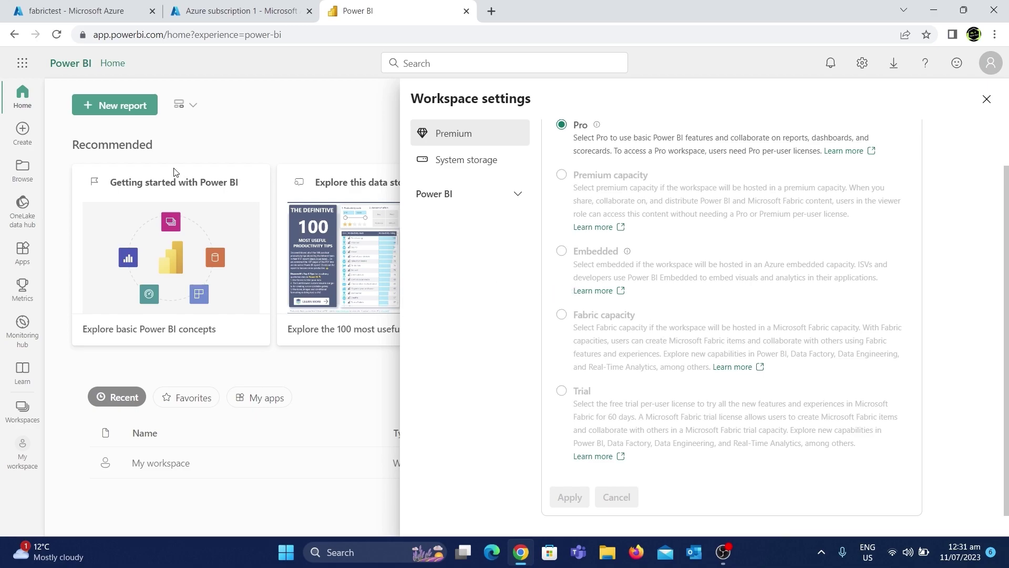
Reload Power BI, reopen the settings of My workspace, and dismiss the feedback request
click(57, 35)
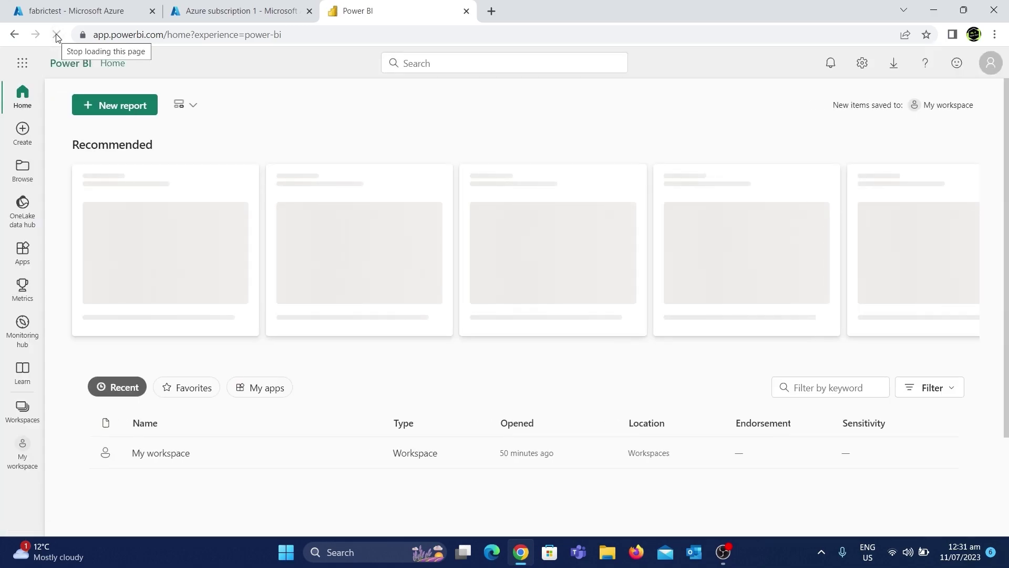
click(23, 424)
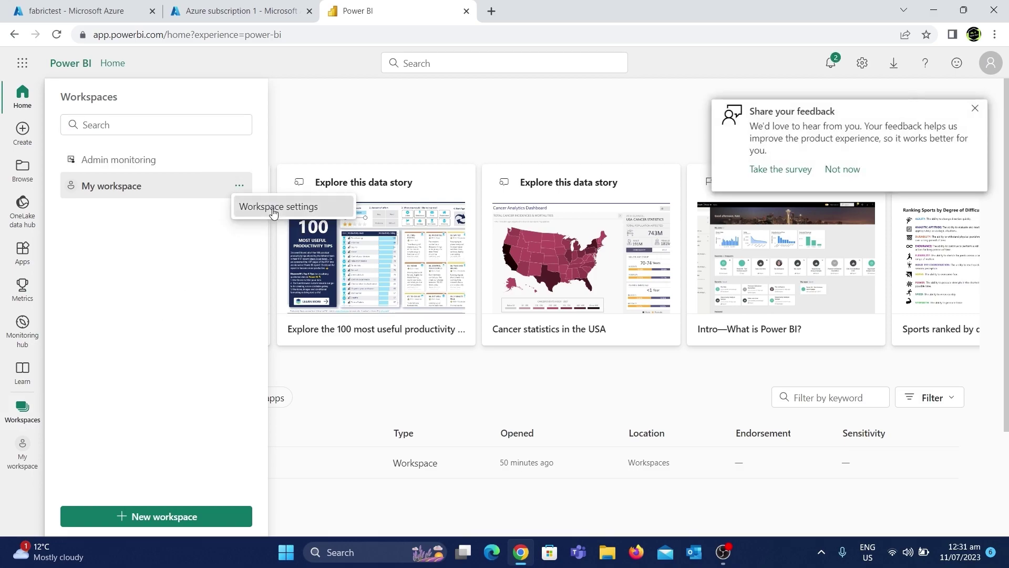
click(239, 187)
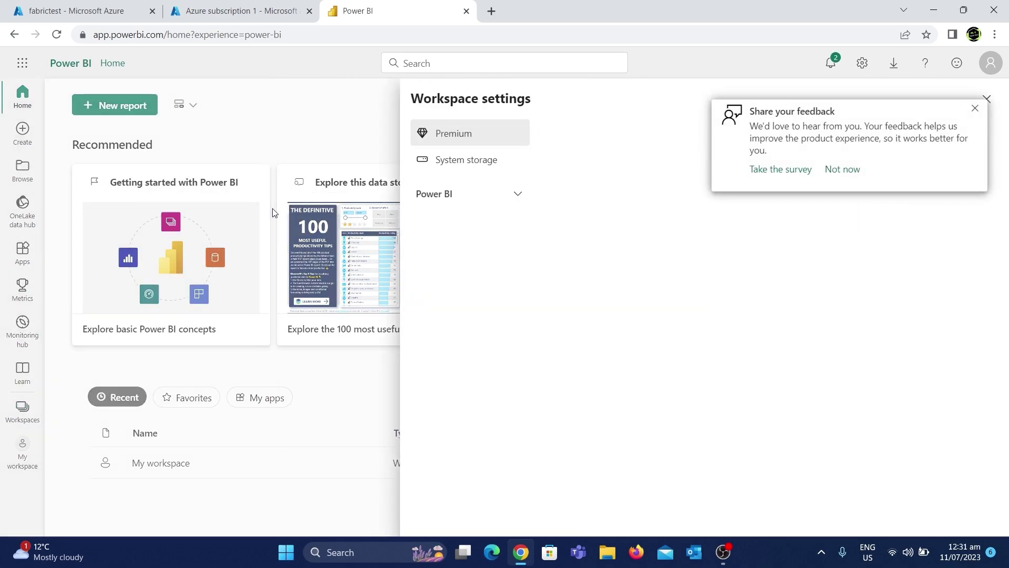
click(849, 170)
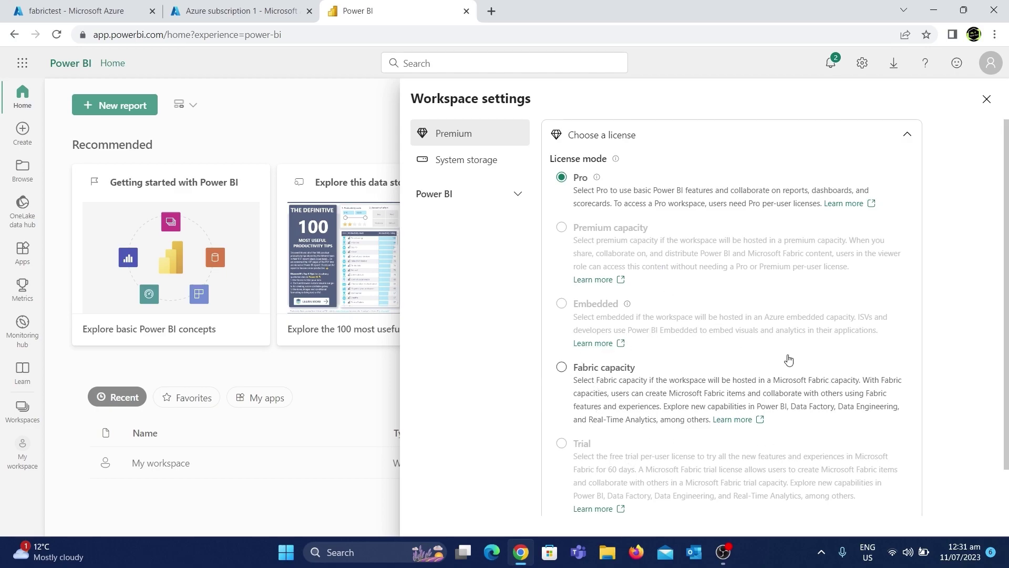
Set the license mode of My workspace to Fabric capacity and apply fabrictest - Australia East as its license capacity
click(622, 382)
scroll(622, 383, down, 3)
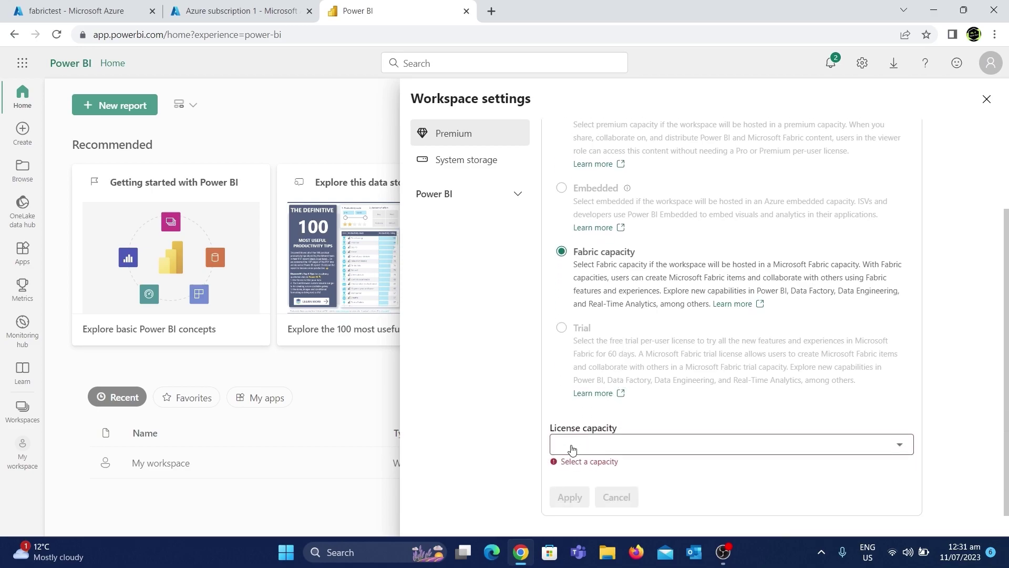
click(811, 447)
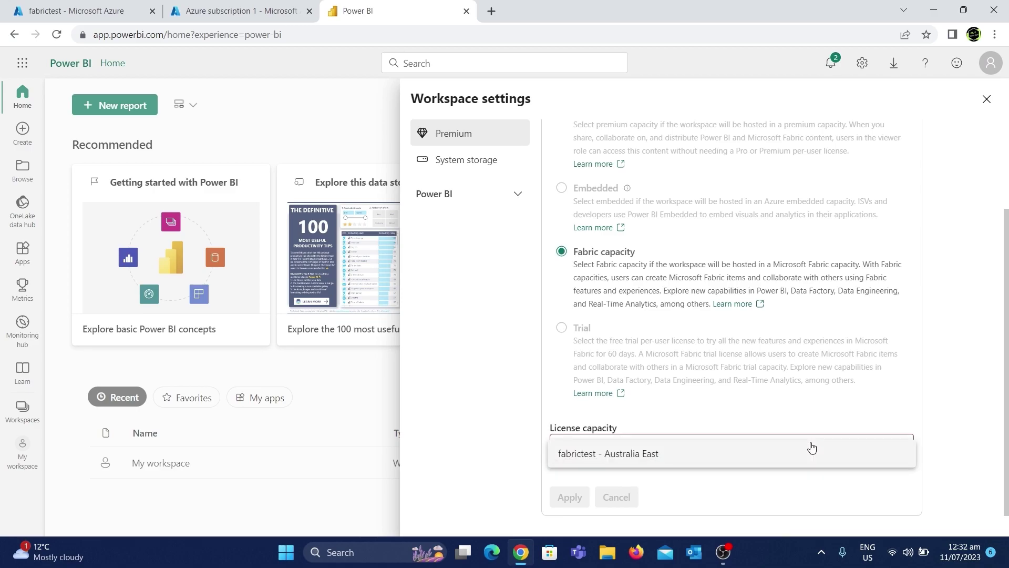
click(597, 460)
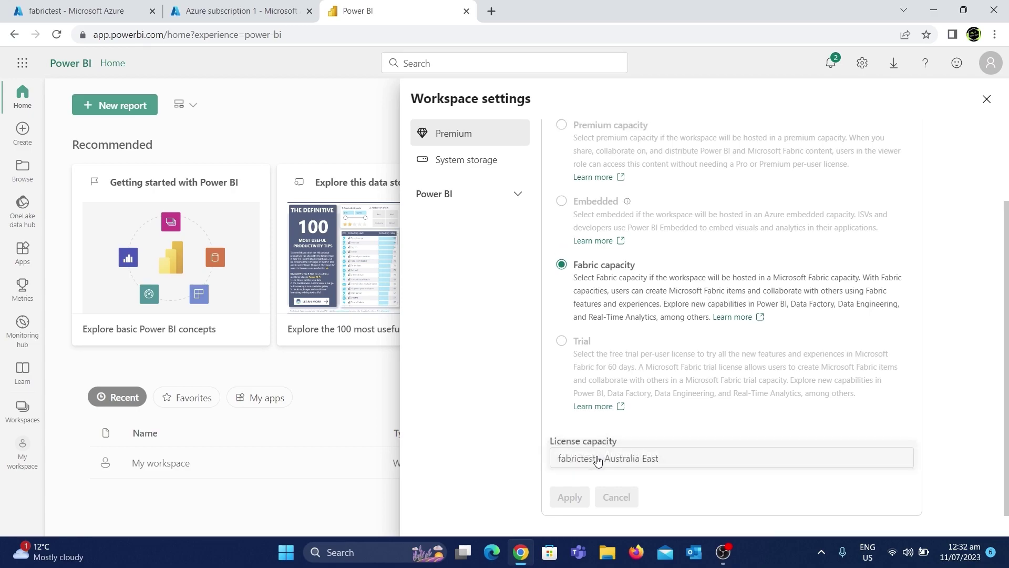
click(570, 498)
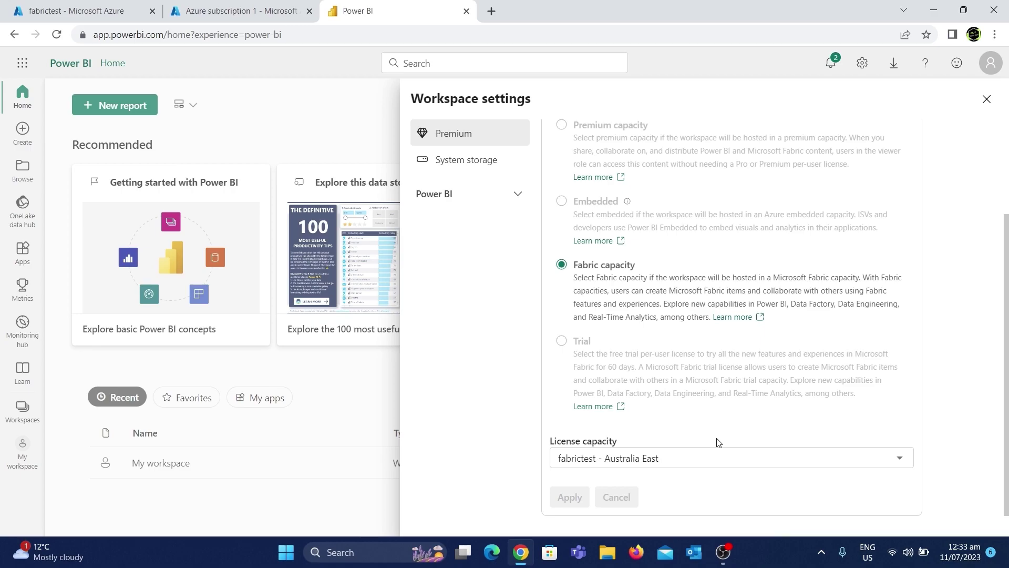
Close the workspace settings and reload Power BI to check the available Microsoft Fabric experiences
click(985, 100)
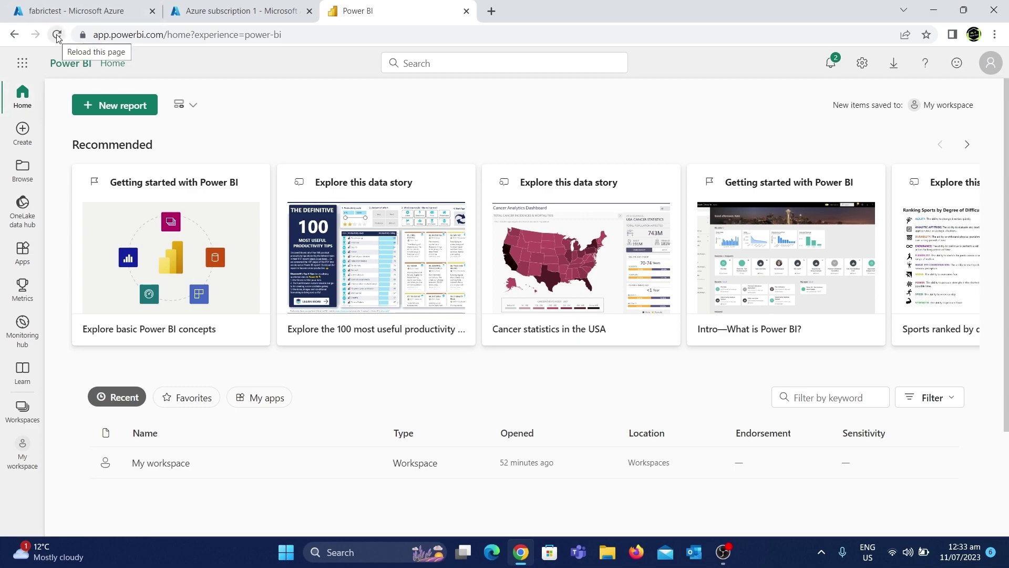
click(58, 35)
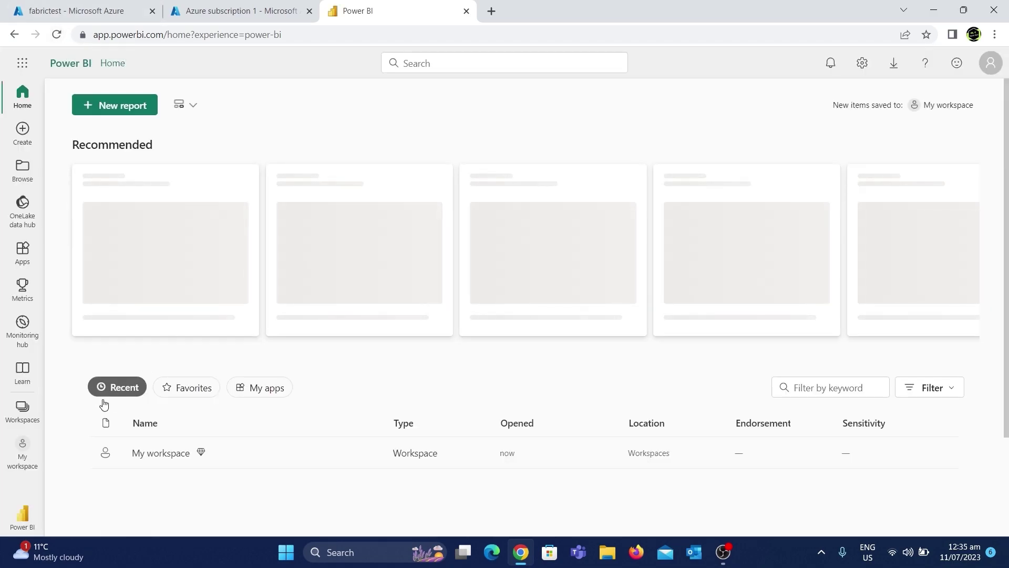
click(16, 518)
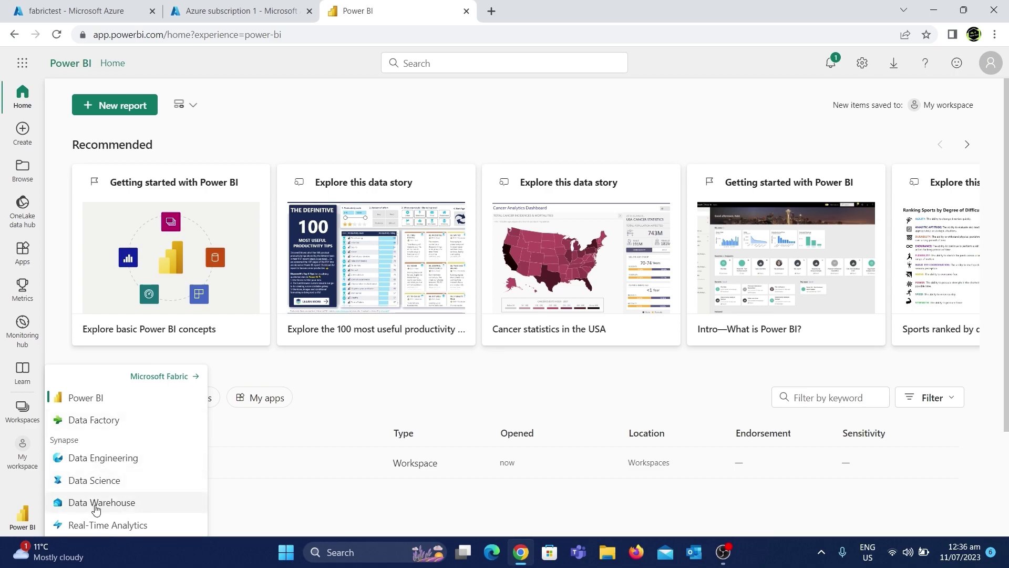
click(32, 525)
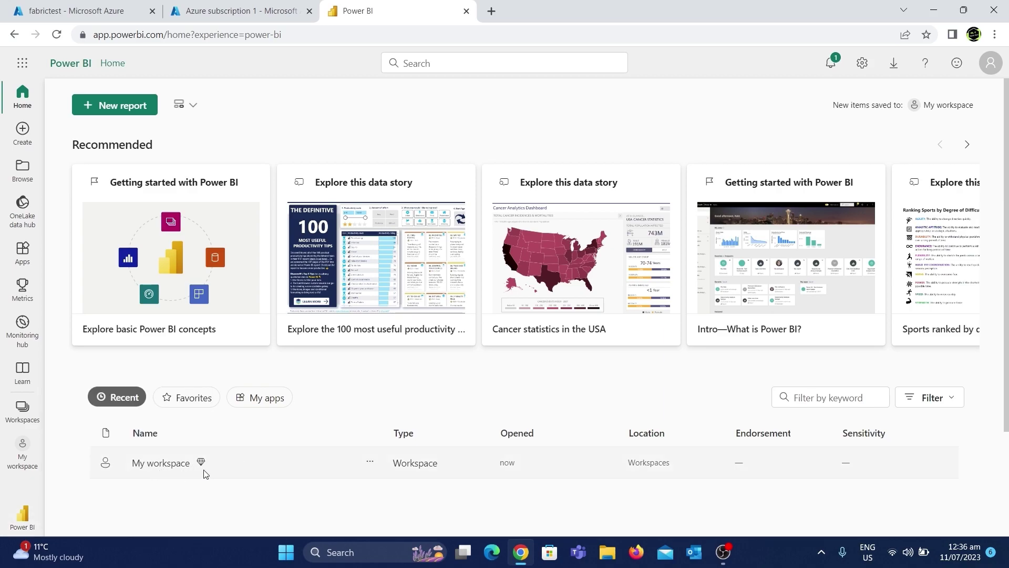
mouse_move(203, 464)
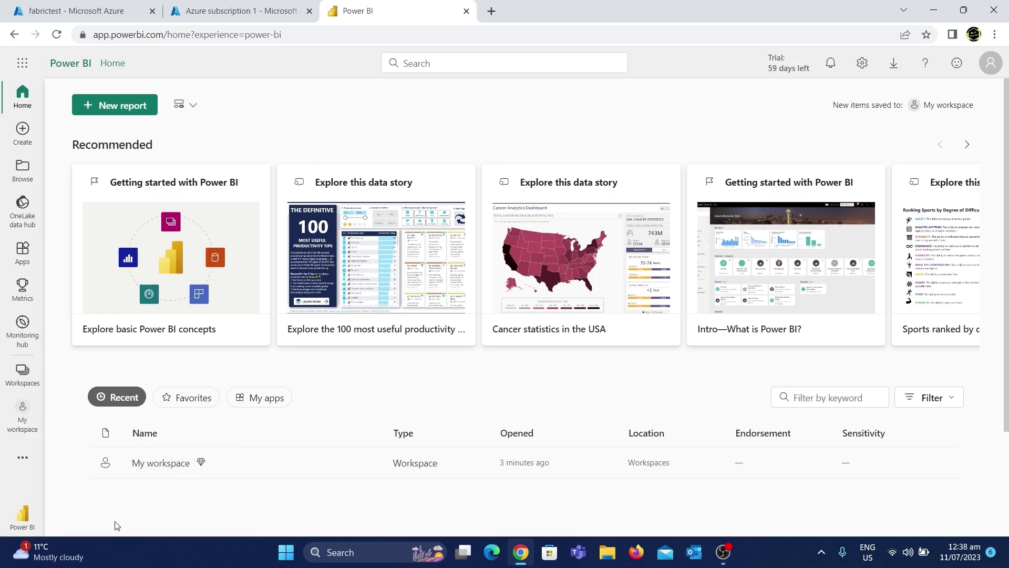
Switch to the Data Factory experience and create a data pipeline named pipeline1 in My workspace
click(20, 526)
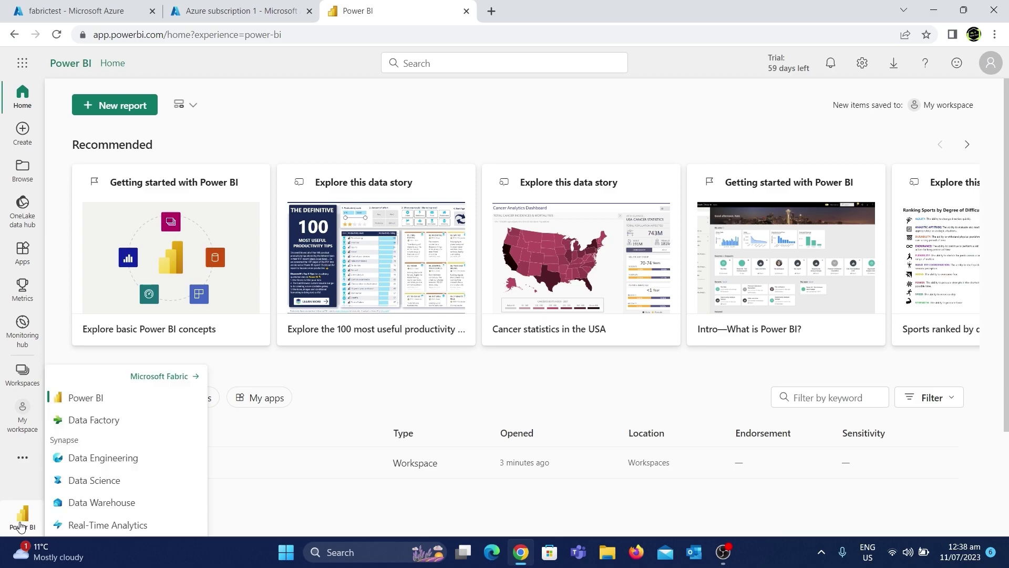
click(111, 426)
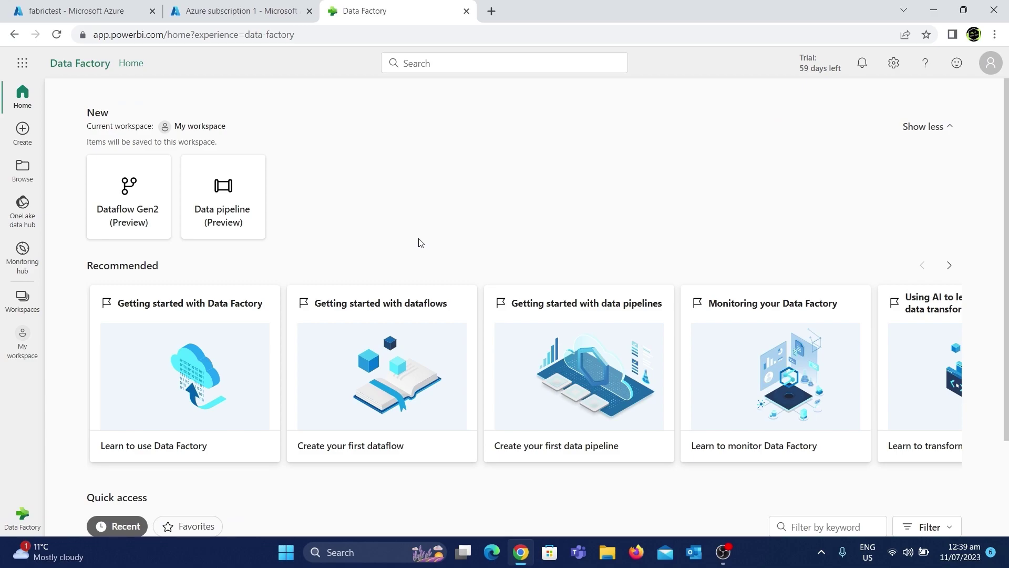
click(227, 207)
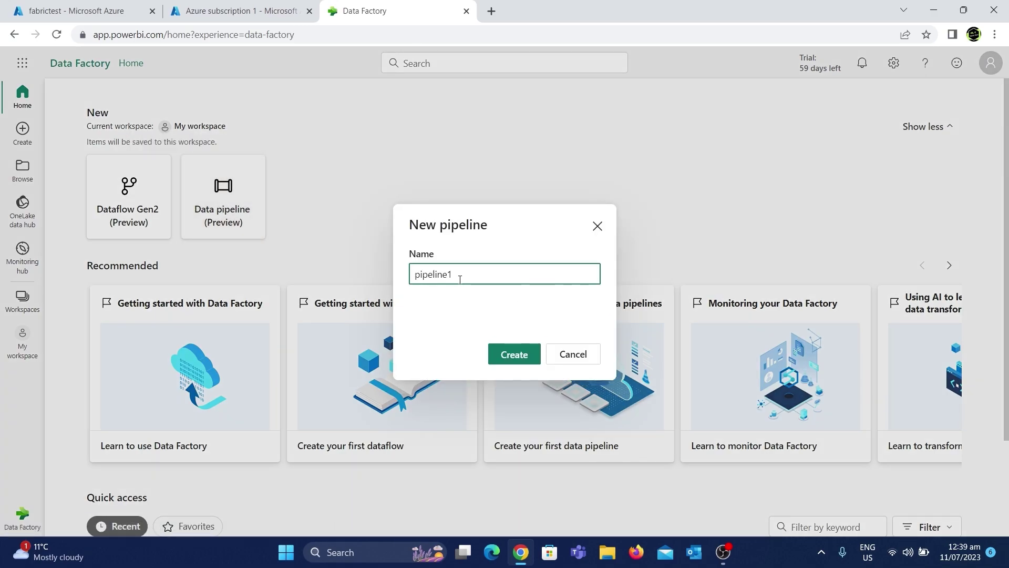
click(512, 354)
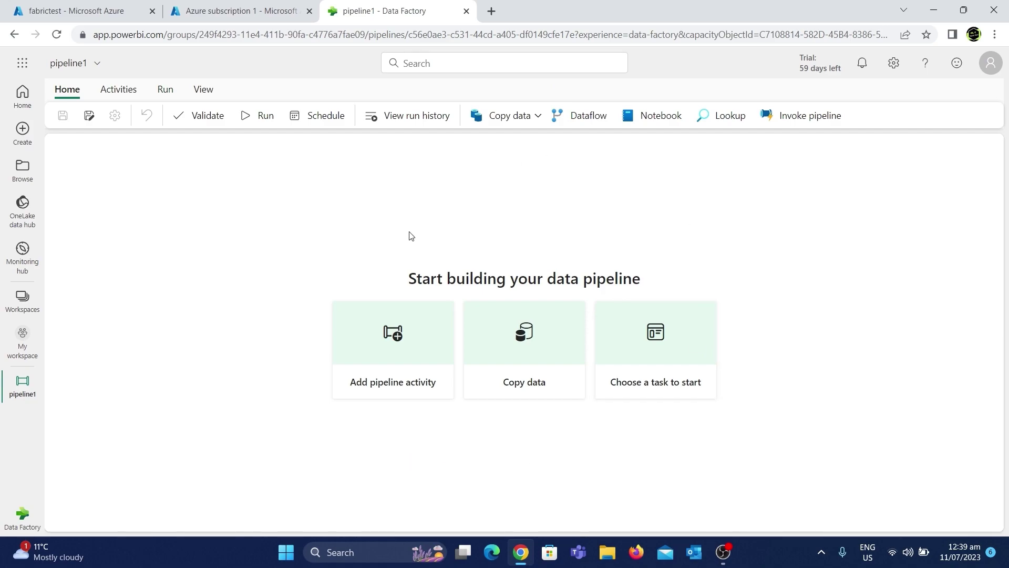
Switch to the Synapse Data Engineering experience and then to Synapse Data Science to view the items each one offers
click(22, 523)
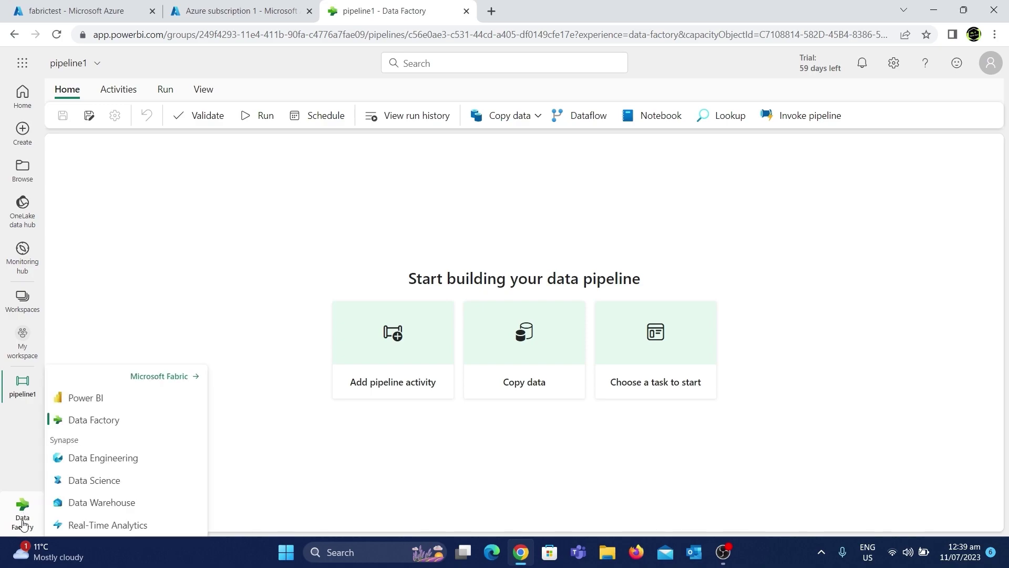
click(99, 461)
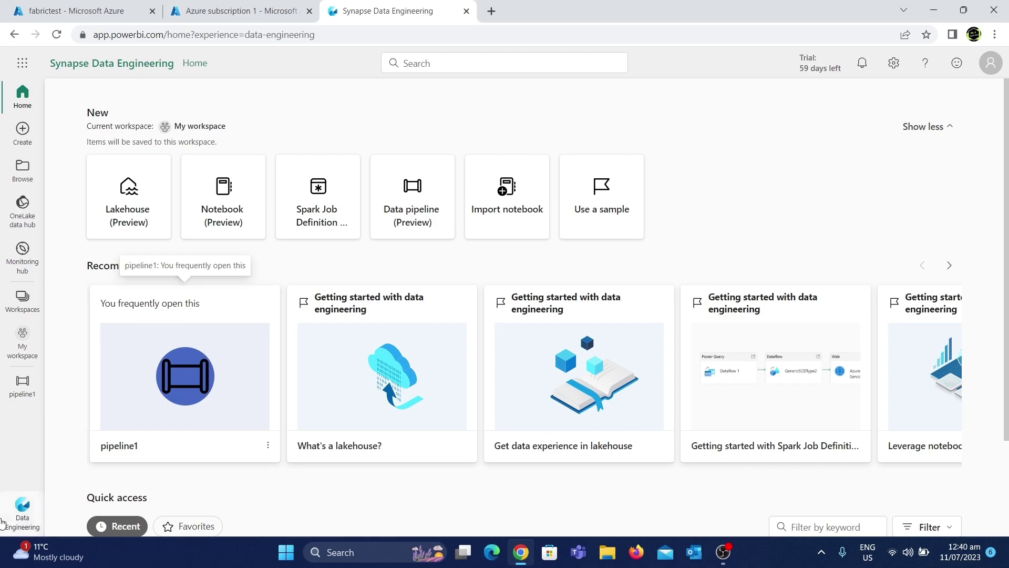
click(22, 508)
click(98, 478)
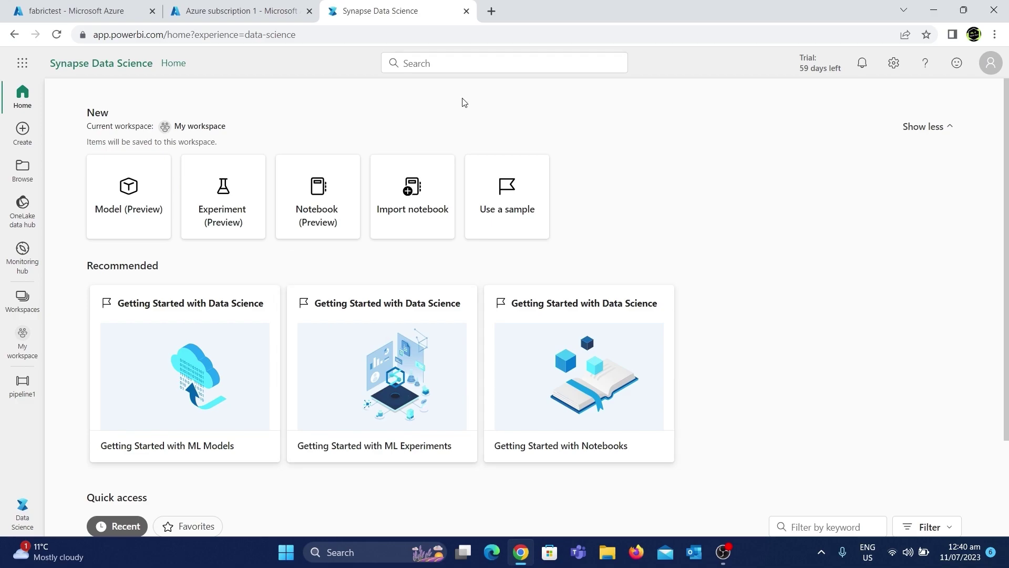
Check the overview of the fabrictest capacity in the Azure portal, including its status and the option to pause it
click(93, 14)
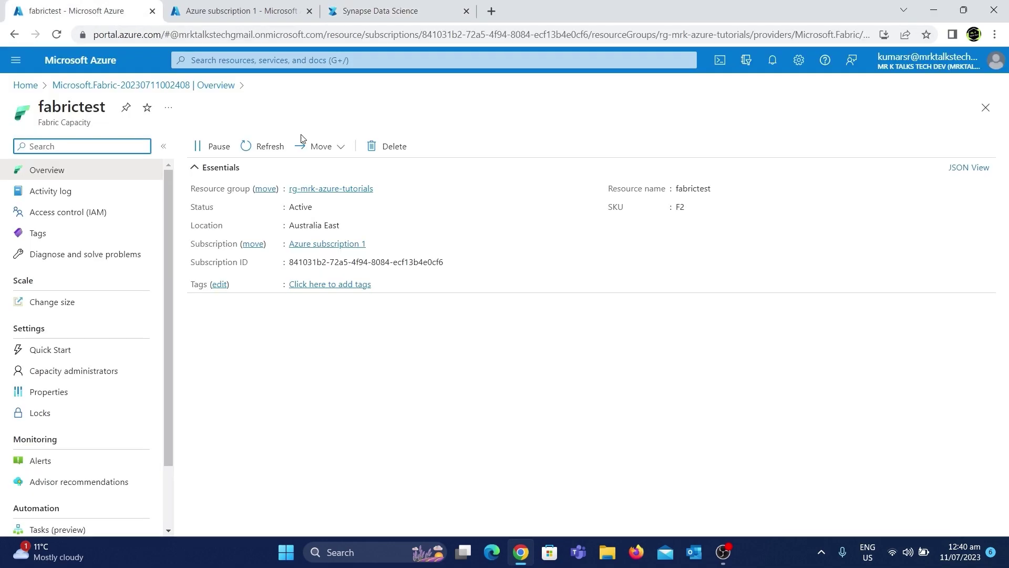
click(433, 4)
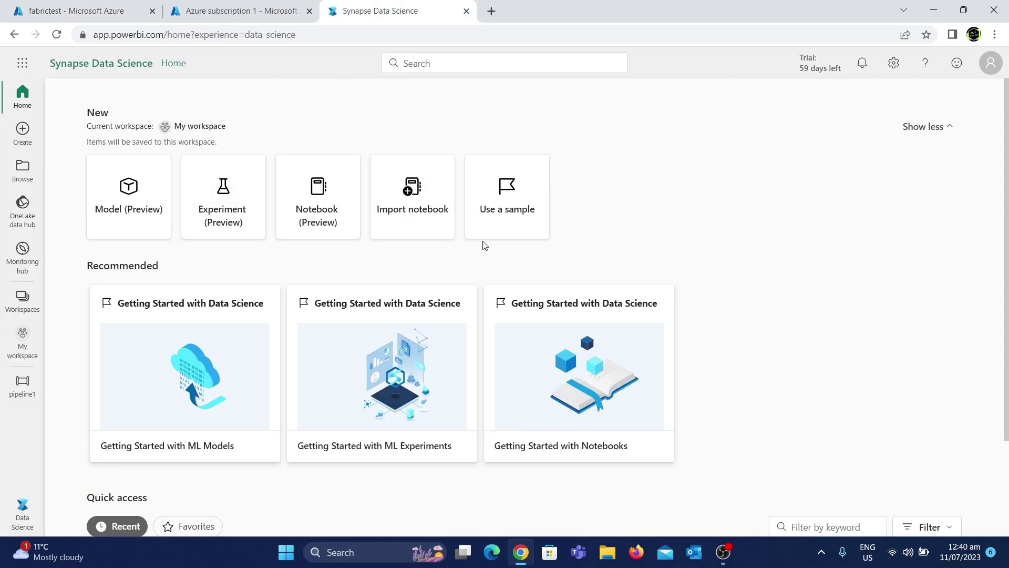
click(85, 15)
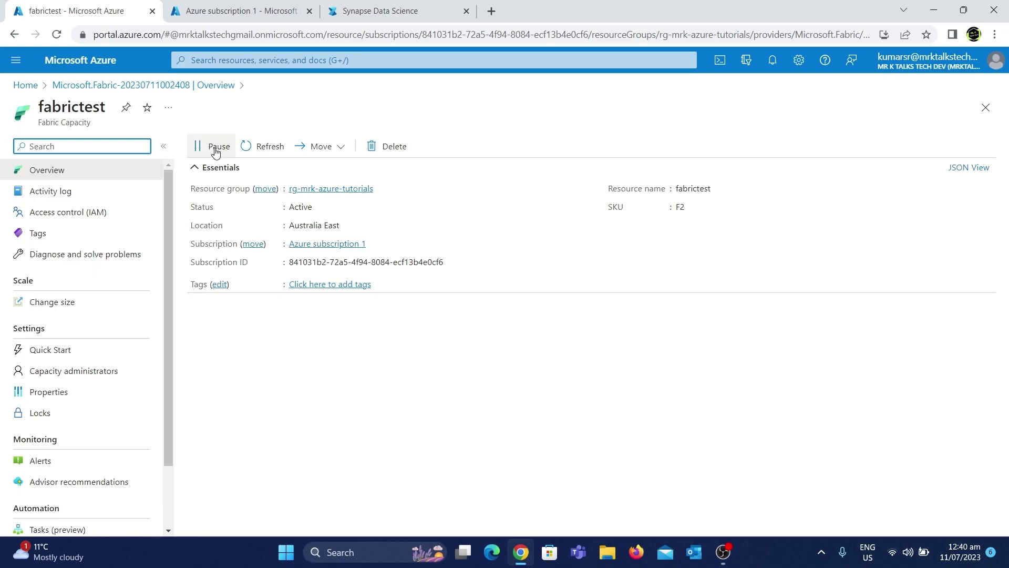
Return to Power BI and open the settings of My workspace to review its license mode choices
click(408, 7)
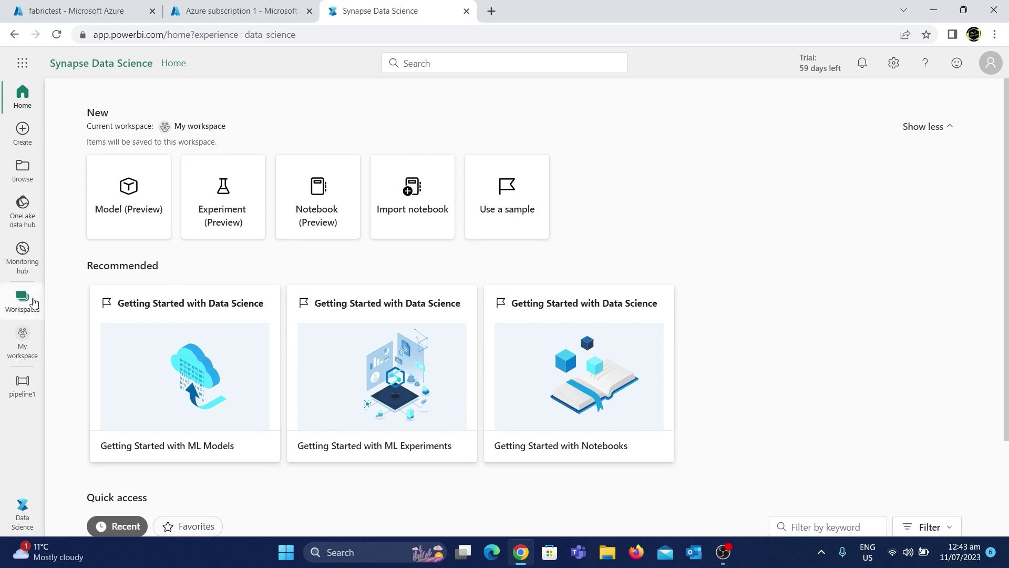
click(22, 299)
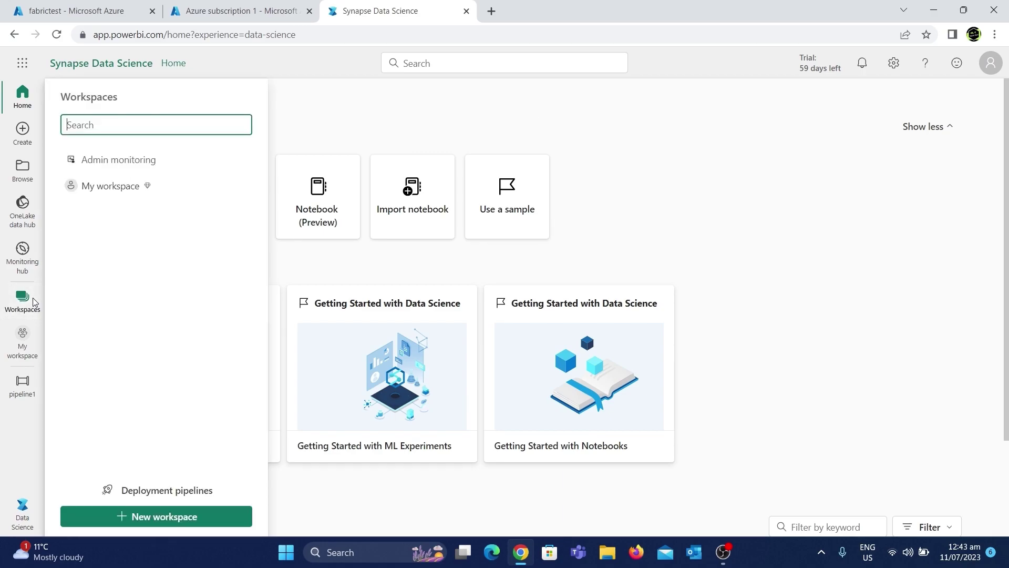
click(241, 187)
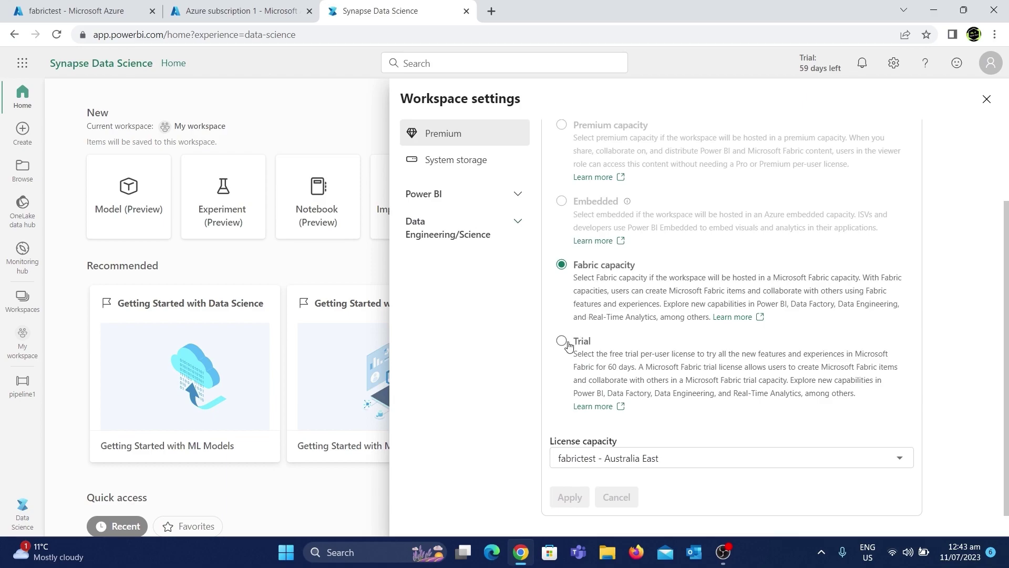
scroll(680, 244, up, 2)
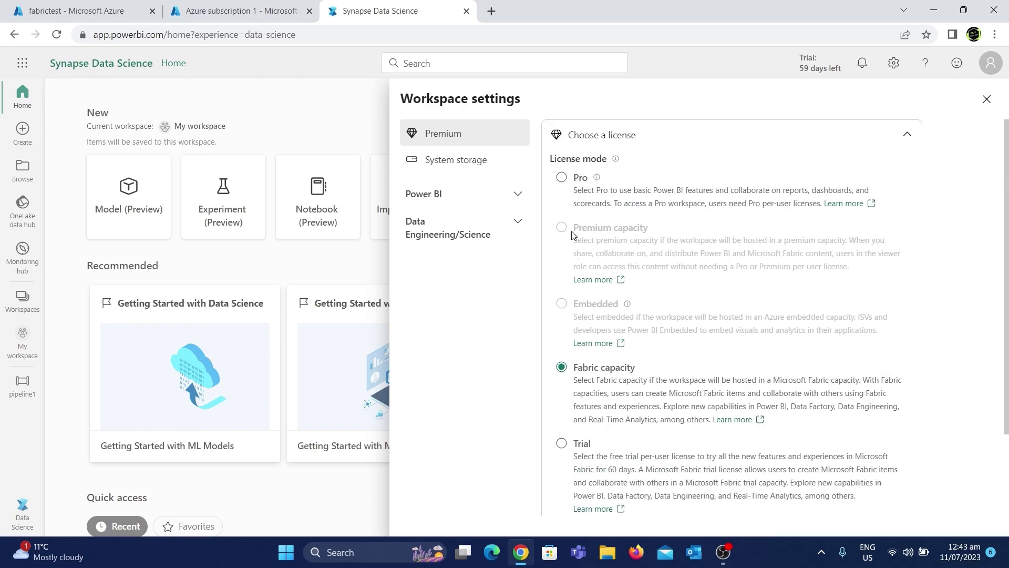